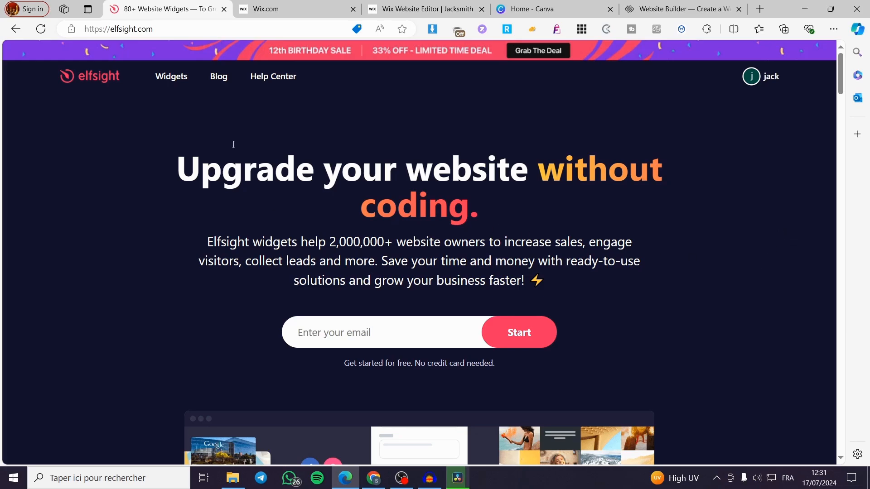
Open the WhatsApp Chat widget page from the social and chat widget catalogue and bring its live widget editor into view.
{"action": "mouse_move", "coordinate": [167, 87]}
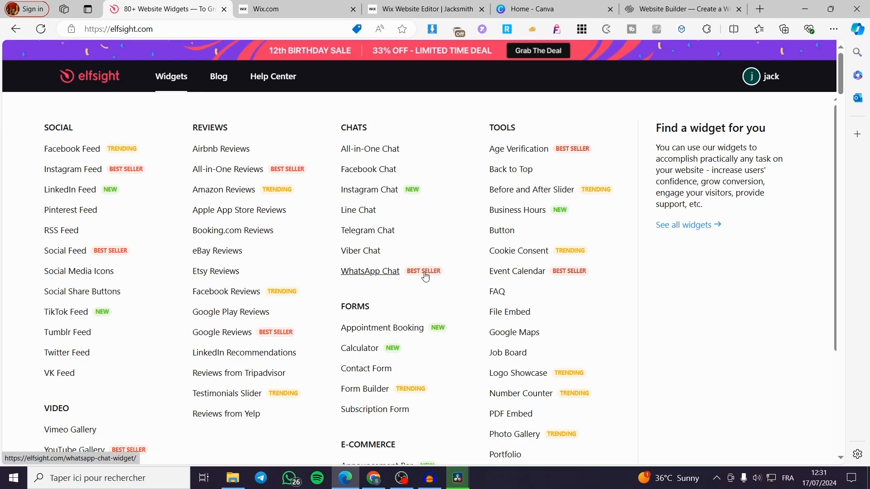
{"action": "left_click", "coordinate": [375, 275]}
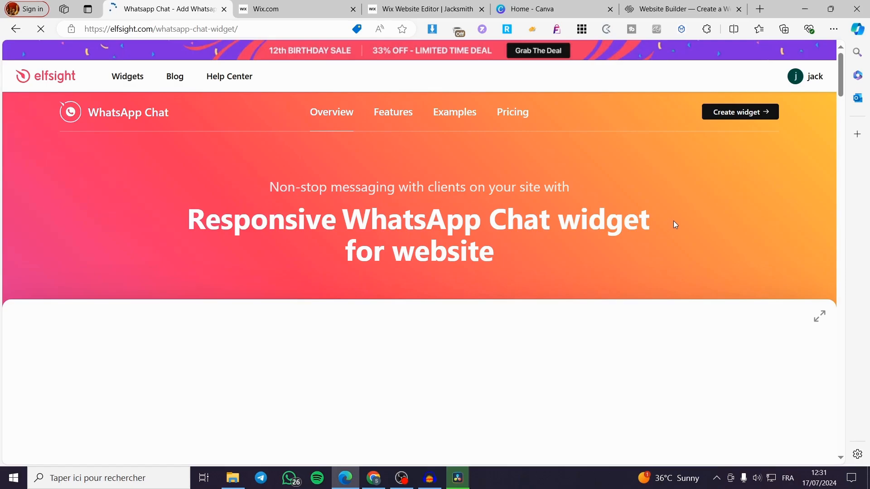
{"action": "scroll", "coordinate": [674, 222], "scroll_direction": "down", "scroll_amount": 5}
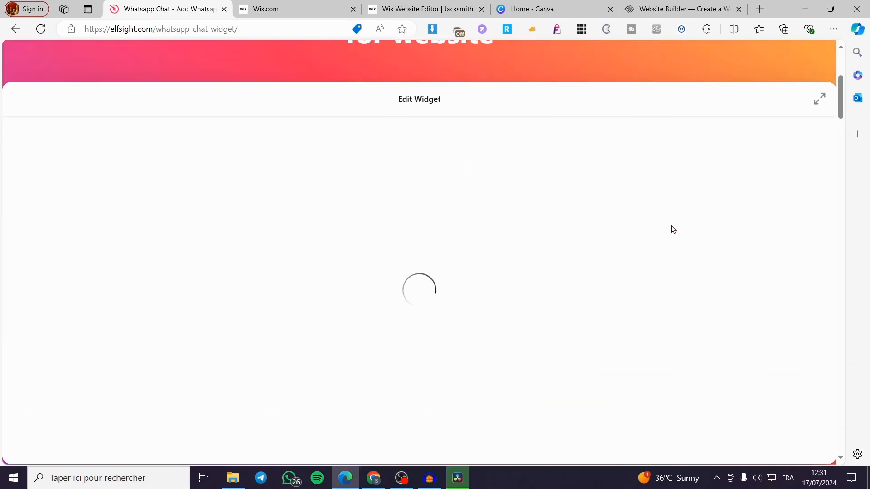
{"action": "scroll", "coordinate": [673, 230], "scroll_direction": "up", "scroll_amount": 1}
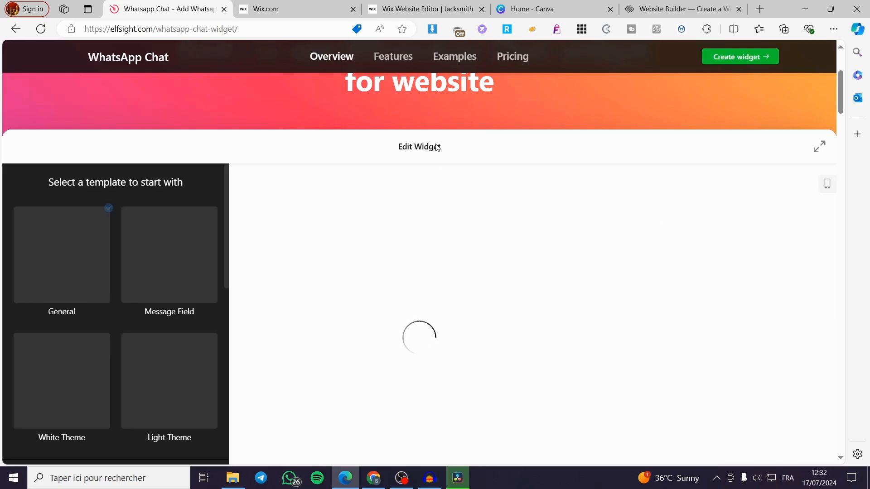
{"action": "scroll", "coordinate": [765, 309], "scroll_direction": "down", "scroll_amount": 2}
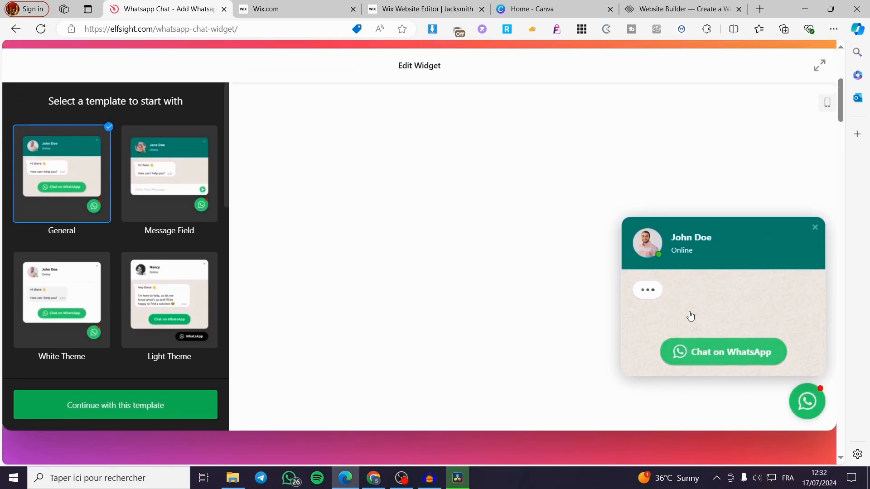
{"action": "scroll", "coordinate": [691, 316], "scroll_direction": "up", "scroll_amount": 1}
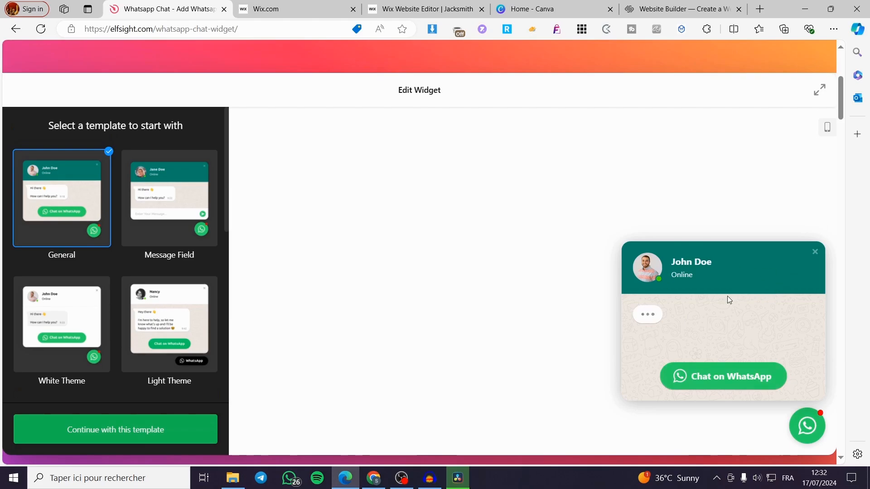
Test the floating WhatsApp bubble in the preview by repeatedly collapsing and reopening the chat window.
{"action": "left_click", "coordinate": [815, 429]}
{"action": "left_click", "coordinate": [813, 428]}
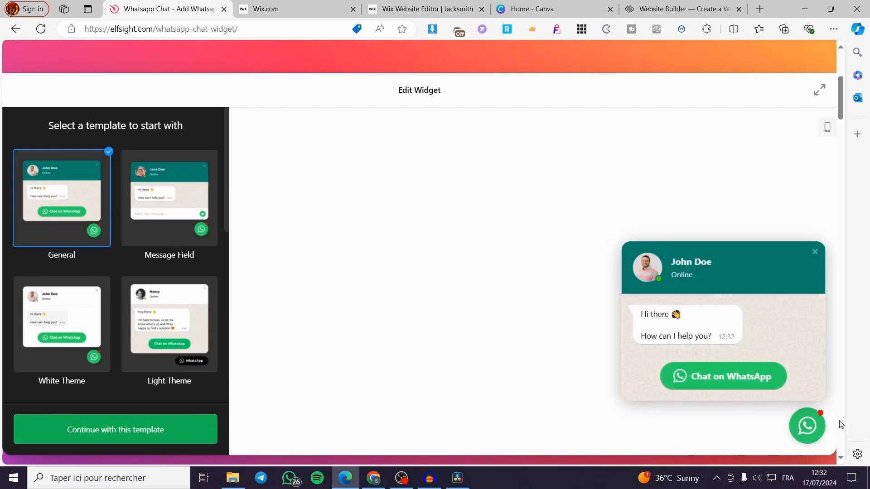
{"action": "left_click", "coordinate": [812, 431]}
{"action": "left_click", "coordinate": [812, 431]}
{"action": "left_click", "coordinate": [806, 433]}
{"action": "left_click", "coordinate": [806, 432]}
Preview the Message Field, White Theme, Light Theme, Dark Theme, Embed Chat Button and General templates.
{"action": "left_click", "coordinate": [161, 208]}
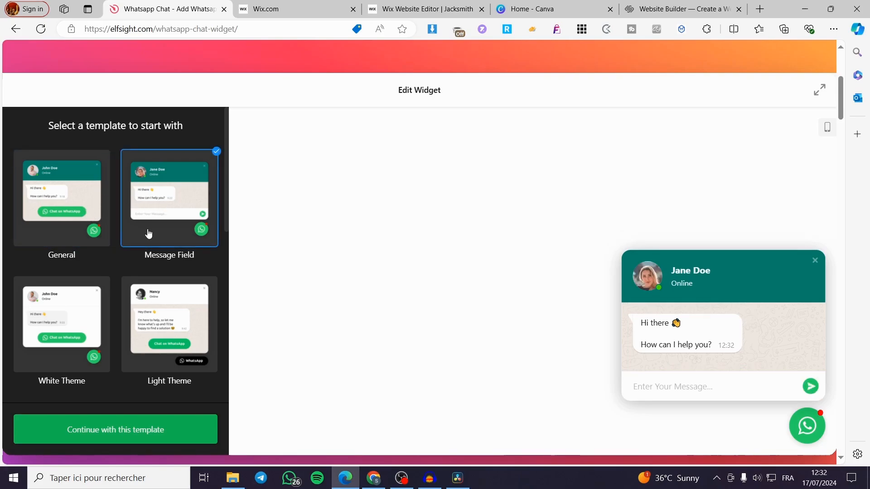
{"action": "left_click", "coordinate": [55, 322]}
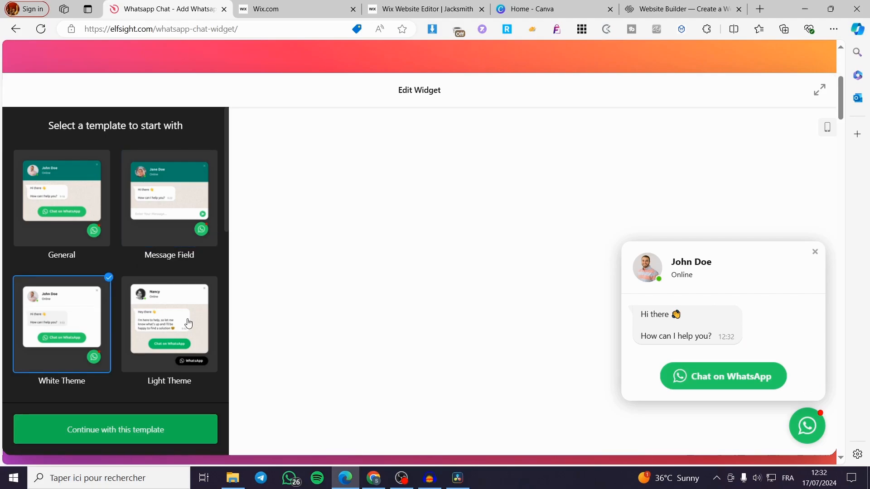
{"action": "left_click", "coordinate": [189, 321]}
{"action": "scroll", "coordinate": [189, 321], "scroll_direction": "down", "scroll_amount": 3}
{"action": "left_click", "coordinate": [64, 297]}
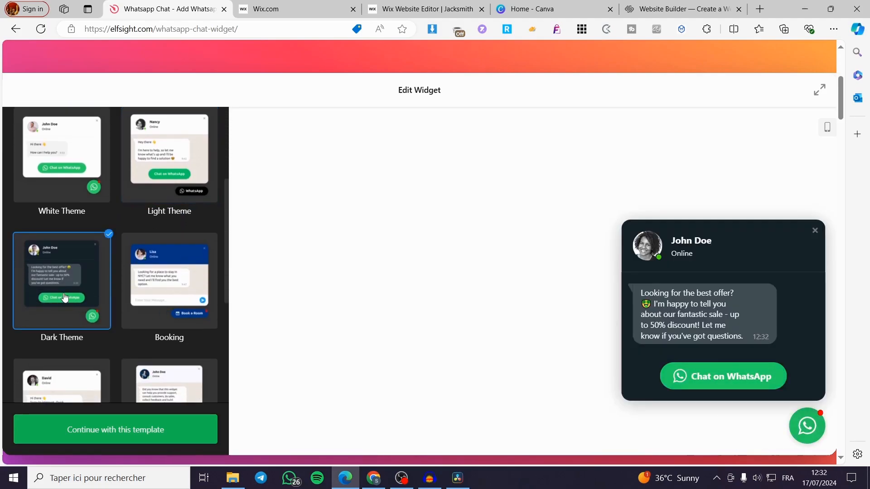
{"action": "scroll", "coordinate": [152, 272], "scroll_direction": "down", "scroll_amount": 4}
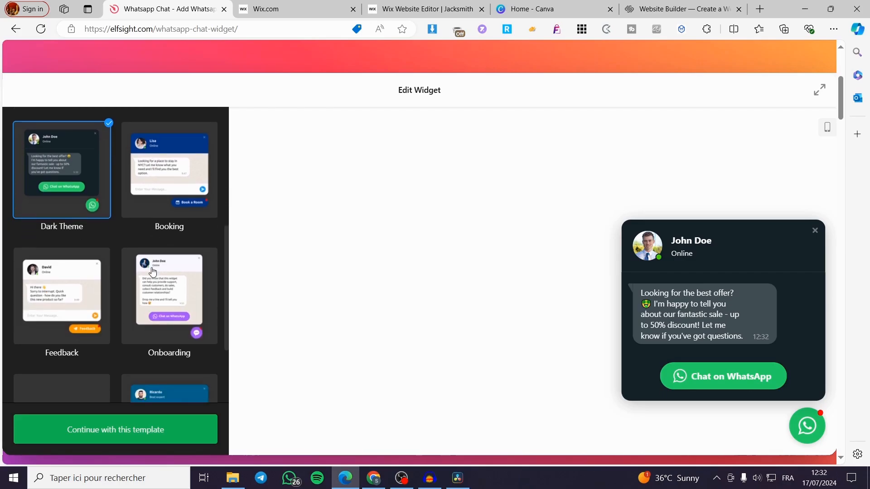
{"action": "scroll", "coordinate": [153, 271], "scroll_direction": "down", "scroll_amount": 1}
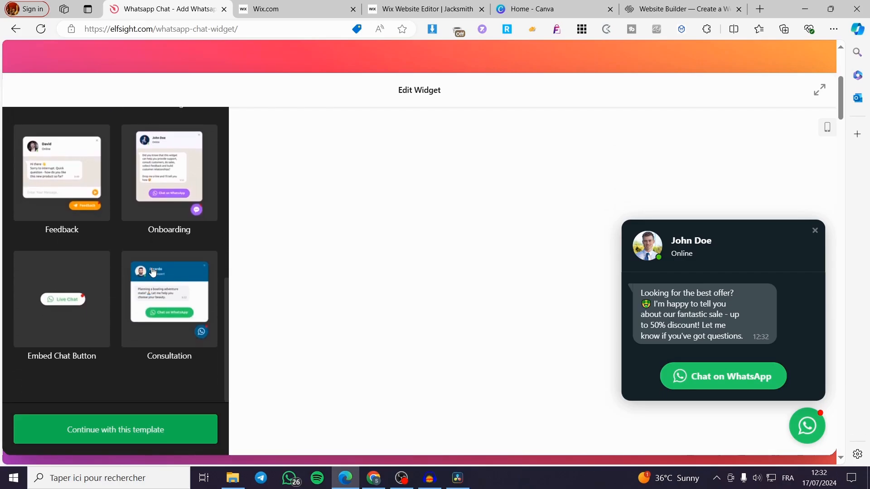
{"action": "left_click", "coordinate": [90, 306]}
{"action": "scroll", "coordinate": [142, 294], "scroll_direction": "up", "scroll_amount": 8}
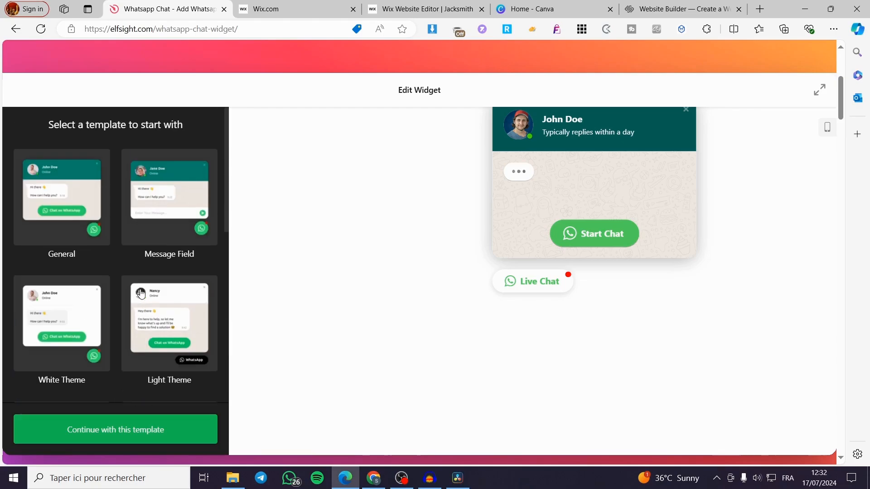
{"action": "left_click", "coordinate": [72, 182]}
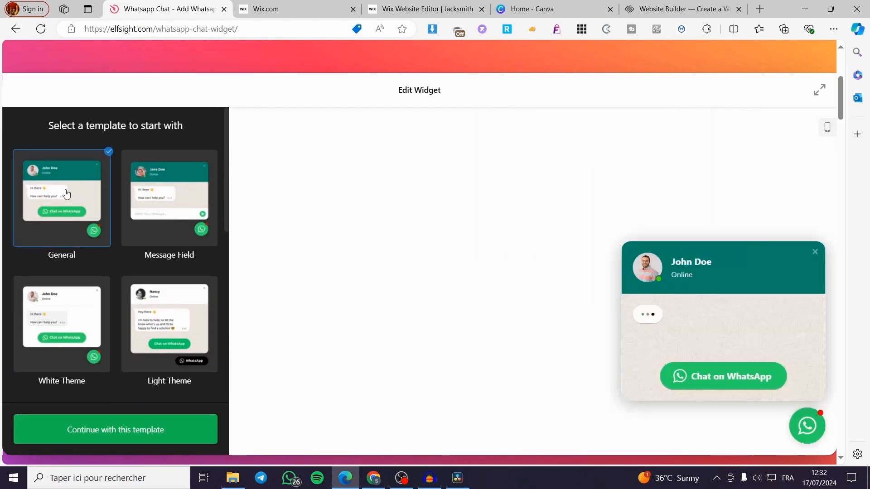
Choose the Message Field template and continue to the widget settings with it.
{"action": "left_click", "coordinate": [170, 194]}
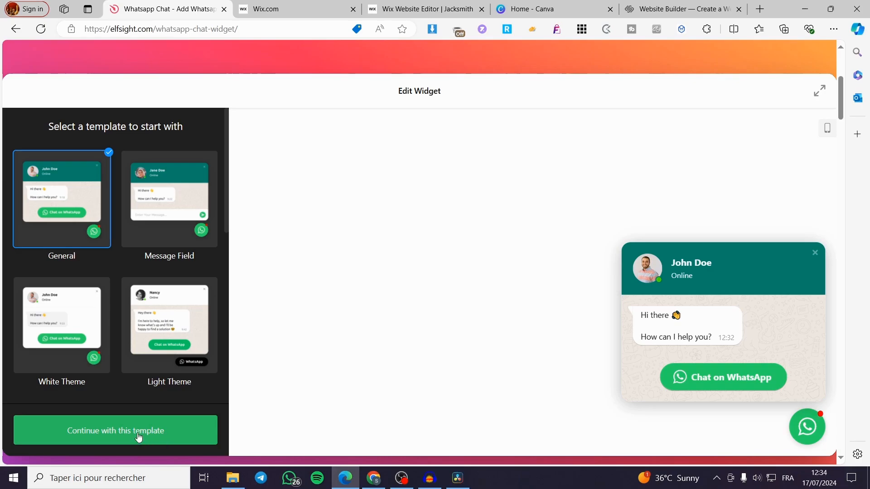
{"action": "left_click", "coordinate": [168, 216]}
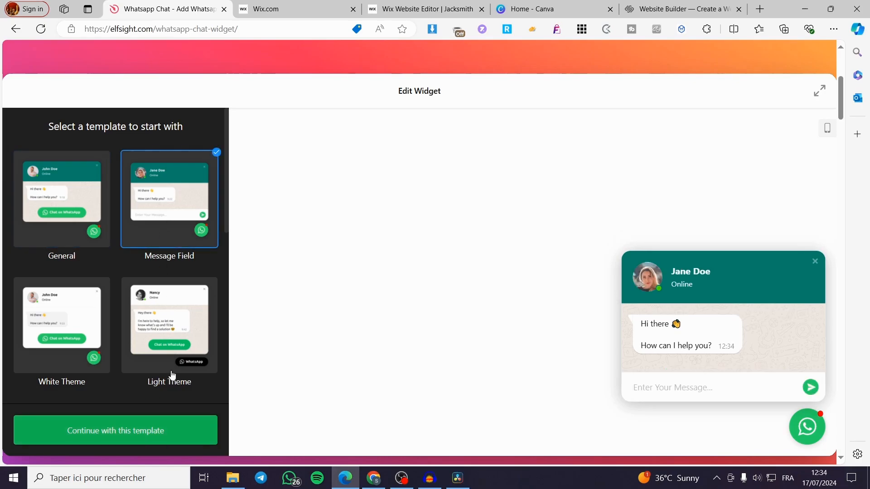
{"action": "left_click", "coordinate": [121, 433]}
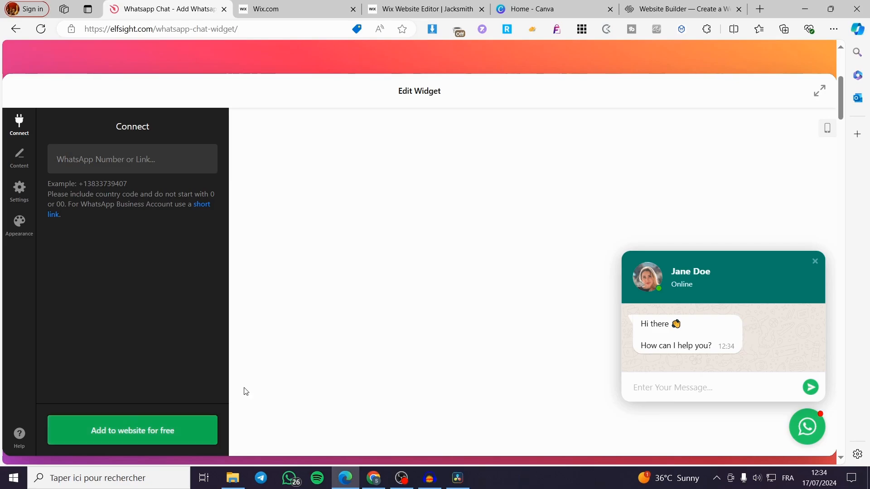
Enter the WhatsApp phone number with country code in the widget's connection settings, following the example format.
{"action": "left_click", "coordinate": [83, 160]}
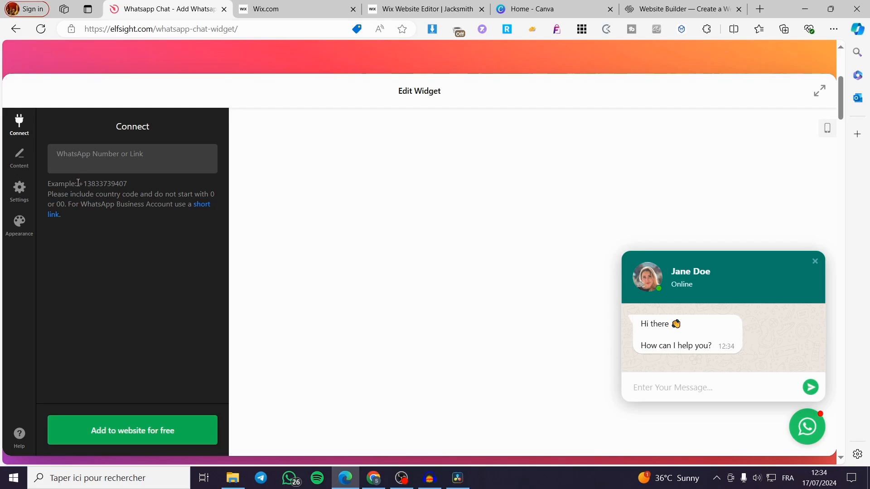
{"action": "left_click_drag", "start_coordinate": [77, 184], "coordinate": [140, 184]}
{"action": "left_click", "coordinate": [108, 165]}
{"action": "type", "text": "+12345678987"}
In the widget's content settings, try the heart as the bubble icon and set it back to the WhatsApp icon.
{"action": "left_click", "coordinate": [19, 158]}
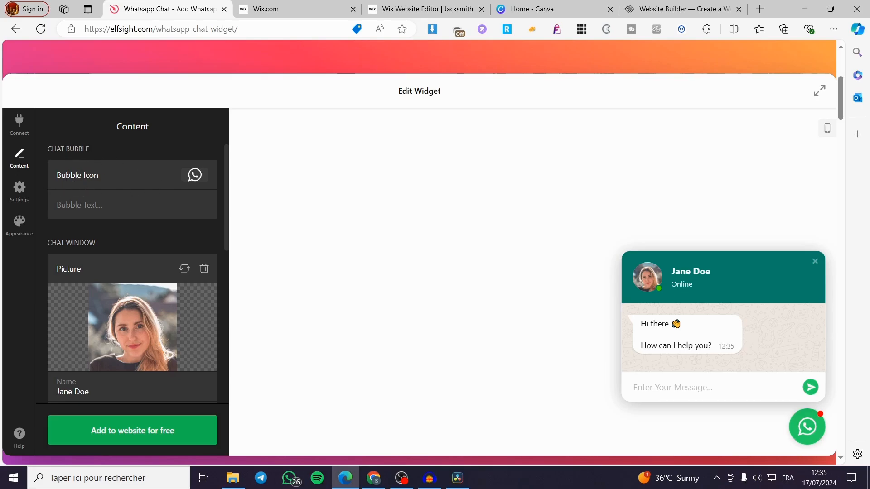
{"action": "left_click", "coordinate": [196, 176]}
{"action": "left_click", "coordinate": [216, 201]}
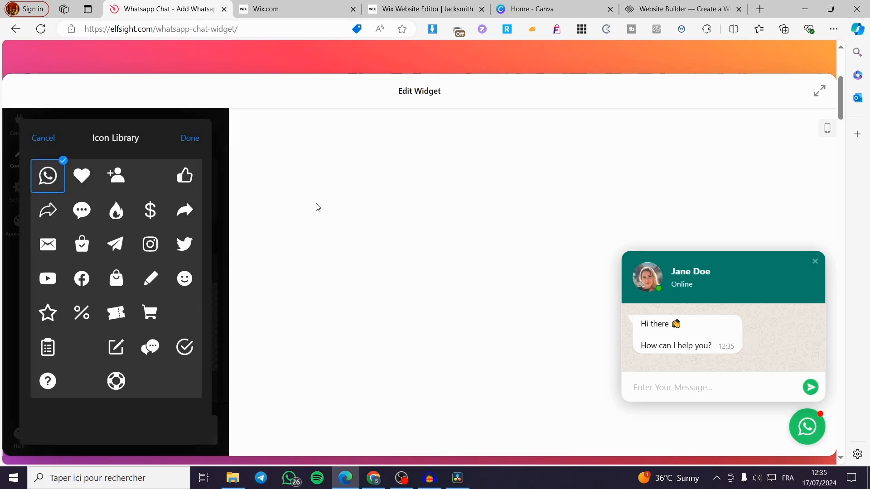
{"action": "left_click", "coordinate": [80, 177]}
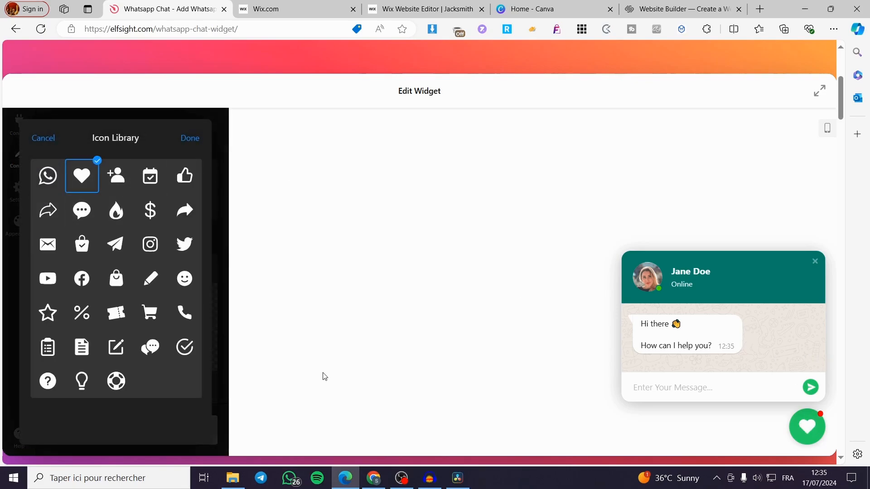
{"action": "left_click", "coordinate": [50, 176]}
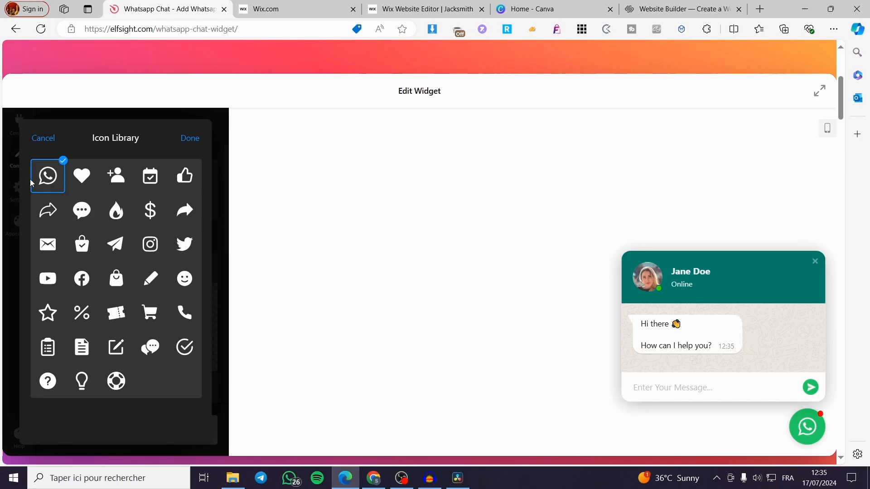
{"action": "left_click", "coordinate": [190, 139]}
Try "Chat Now" as the chat bubble text and clear it again.
{"action": "left_click", "coordinate": [94, 201]}
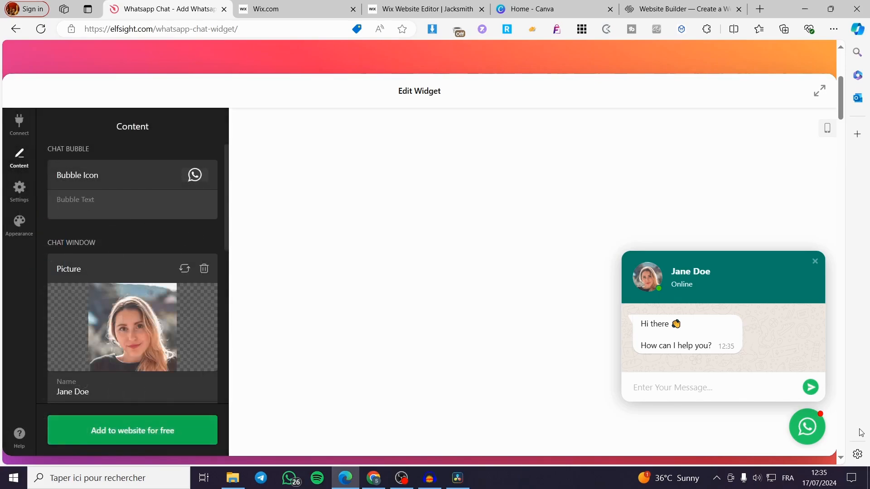
{"action": "type", "text": "re"}
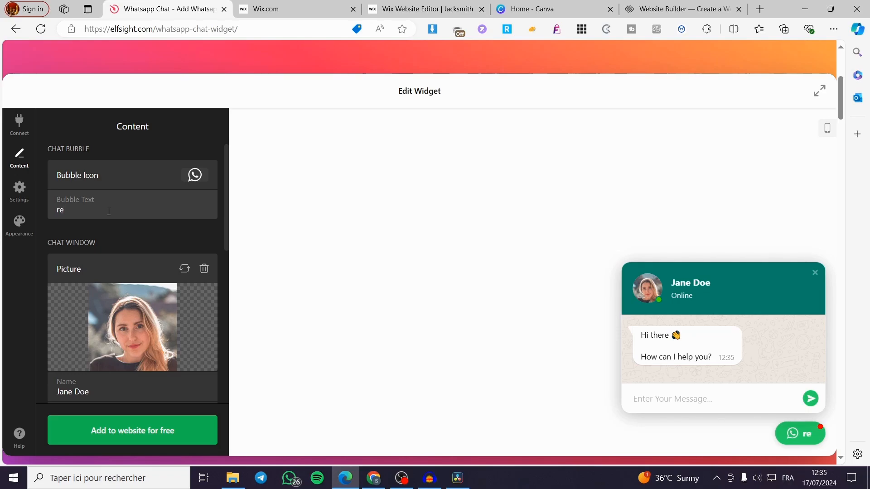
{"action": "key", "text": "BackSpace"}
{"action": "key", "text": "BackSpace"}
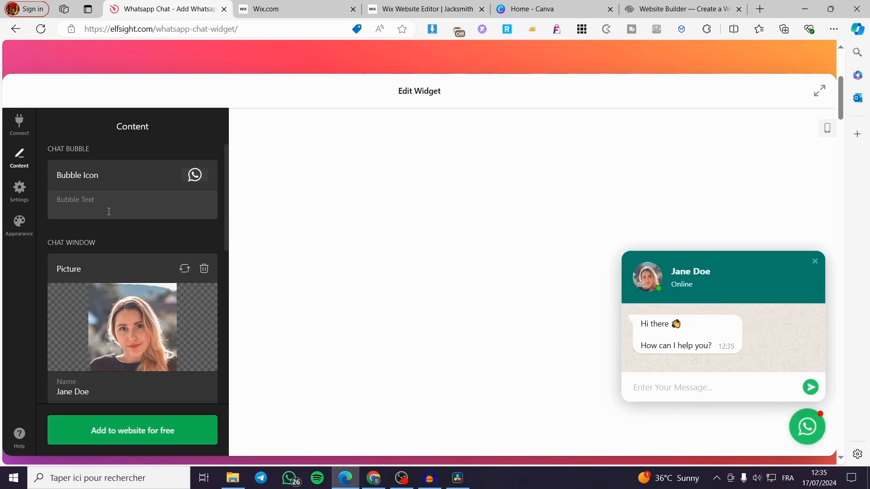
{"action": "type", "text": "Chat Now"}
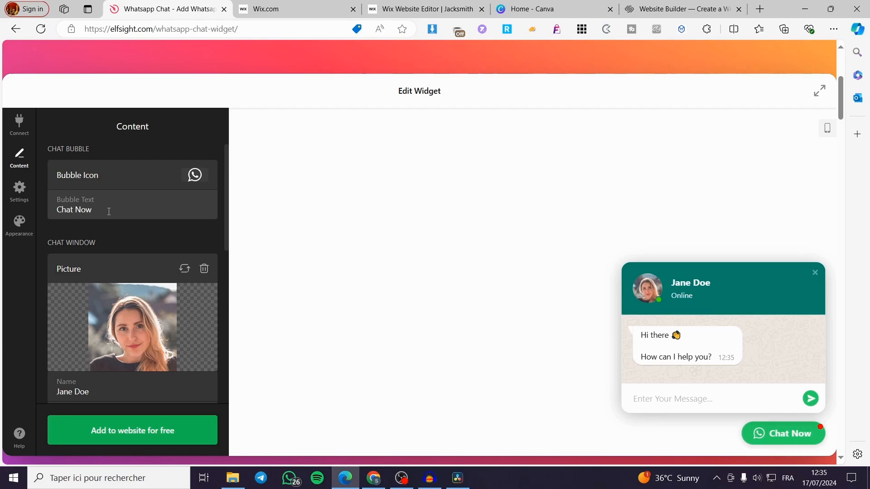
{"action": "key", "text": "BackSpace"}
{"action": "key", "text": "BackSpace"}
{"action": "key", "text": "BackSpace"}
{"action": "key", "text": "BackSpace"}
{"action": "key", "text": "BackSpace"}
{"action": "key", "text": "BackSpace"}
{"action": "key", "text": "BackSpace"}
{"action": "key", "text": "BackSpace"}
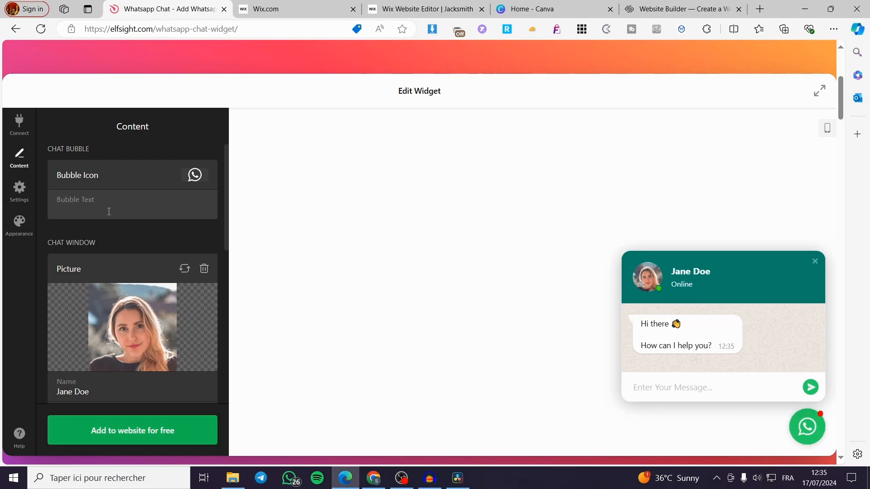
Set the chat bubble text to "WhatsApp us" with a capital A.
{"action": "type", "text": "Whatsapp us"}
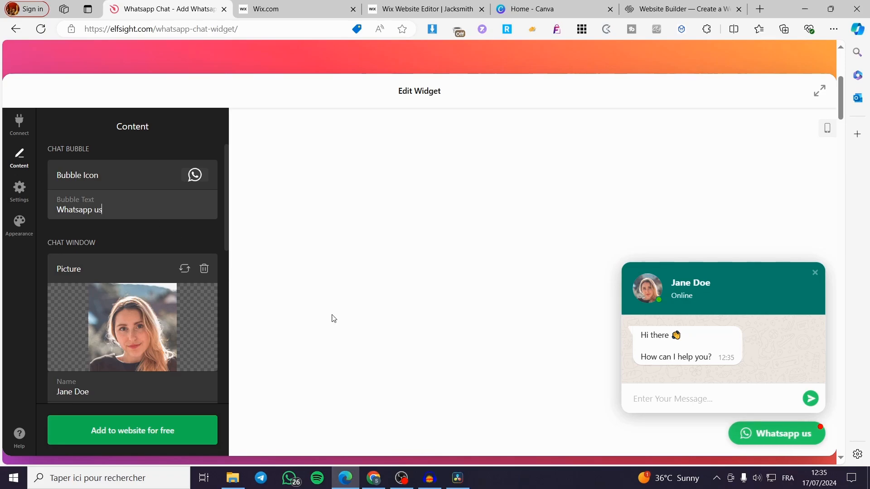
{"action": "left_click", "coordinate": [81, 209]}
{"action": "key", "text": "Delete"}
{"action": "type", "text": "A"}
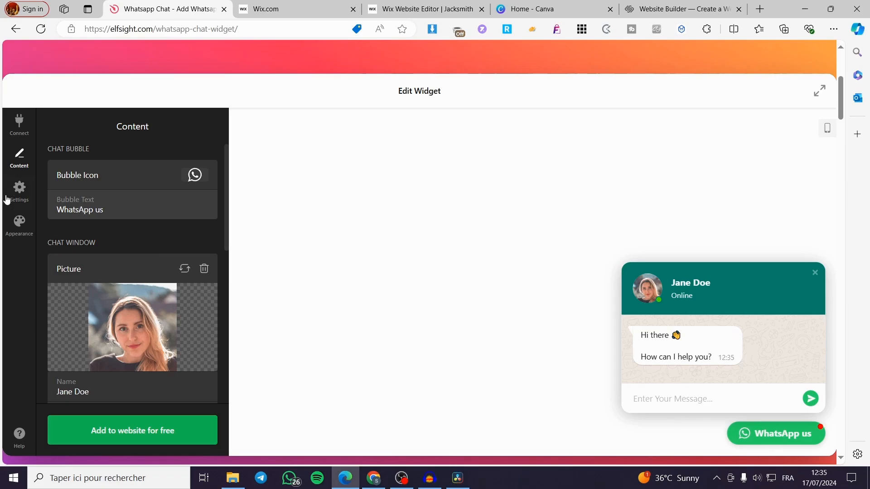
Replace the placeholder name in the chat window with the agent's first name.
{"action": "scroll", "coordinate": [96, 248], "scroll_direction": "down", "scroll_amount": 2}
{"action": "scroll", "coordinate": [80, 202], "scroll_direction": "up", "scroll_amount": 1}
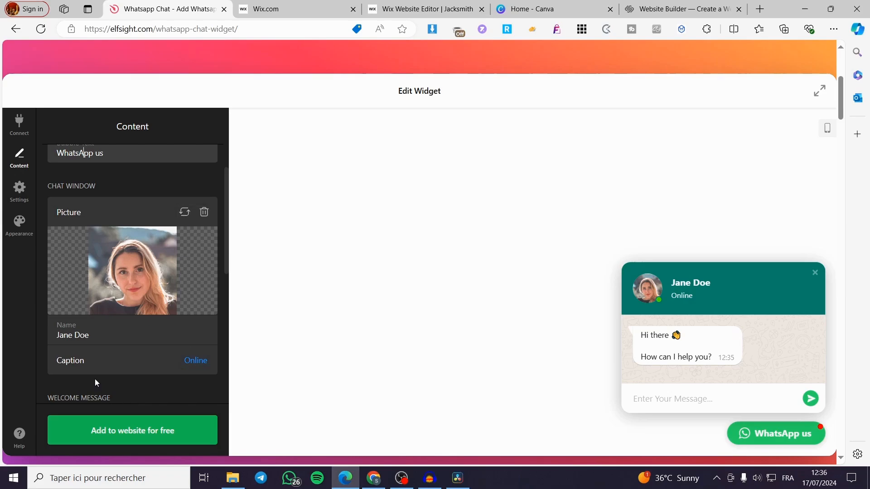
{"action": "left_click_drag", "start_coordinate": [93, 335], "coordinate": [54, 339]}
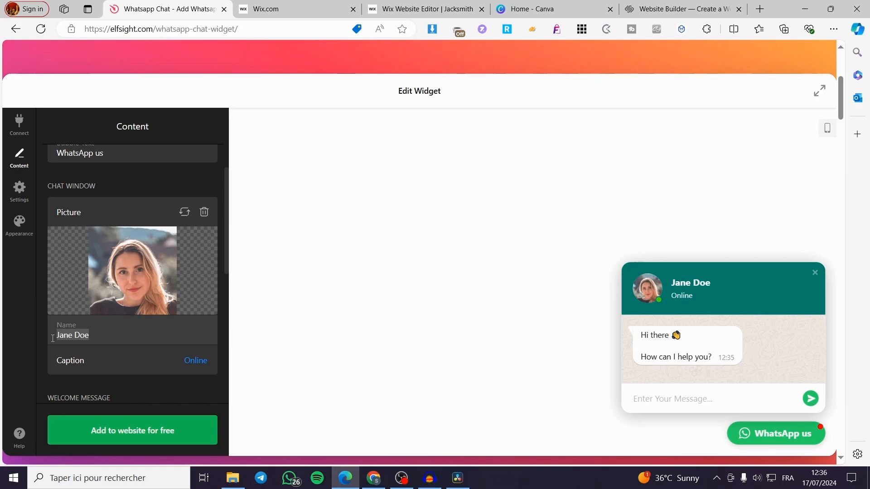
{"action": "type", "text": "Jackie"}
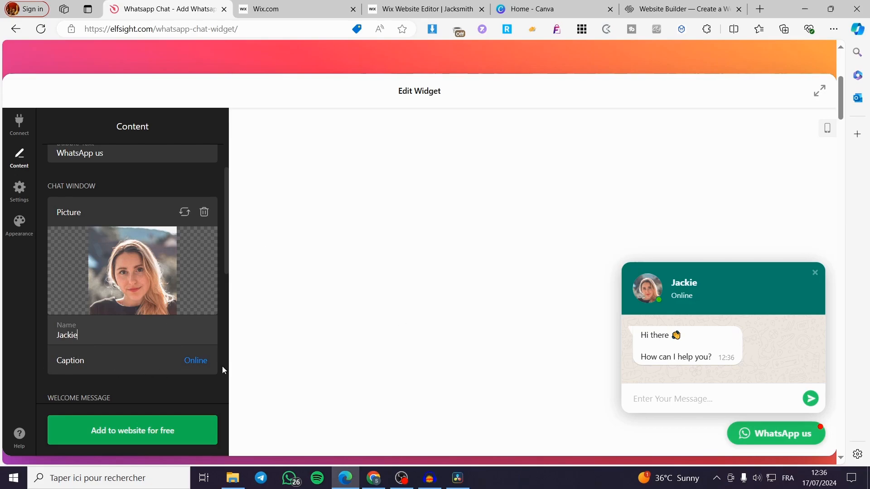
Try the "Typically replies within a day" reply-time caption for the chat window and set the caption back to Online.
{"action": "left_click", "coordinate": [202, 361]}
{"action": "left_click", "coordinate": [129, 330]}
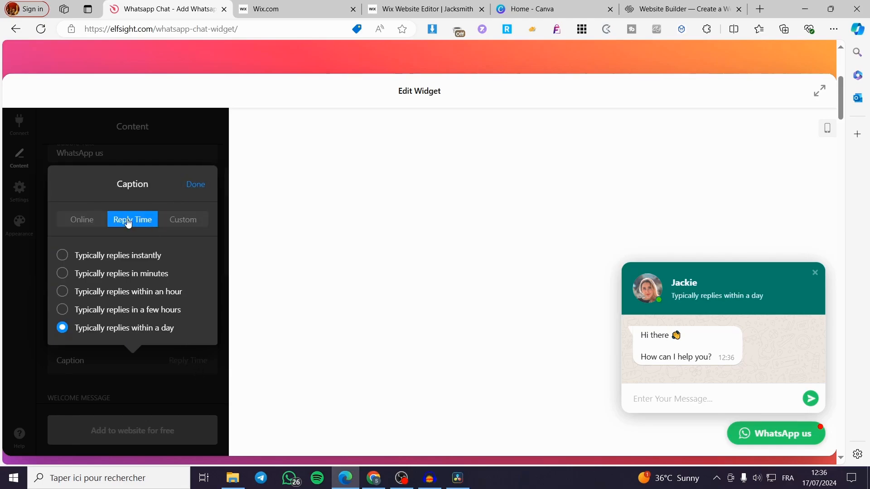
{"action": "left_click", "coordinate": [82, 219]}
{"action": "left_click", "coordinate": [189, 379]}
Review the welcome message and the start chat method options in the widget's content settings.
{"action": "scroll", "coordinate": [127, 385], "scroll_direction": "down", "scroll_amount": 4}
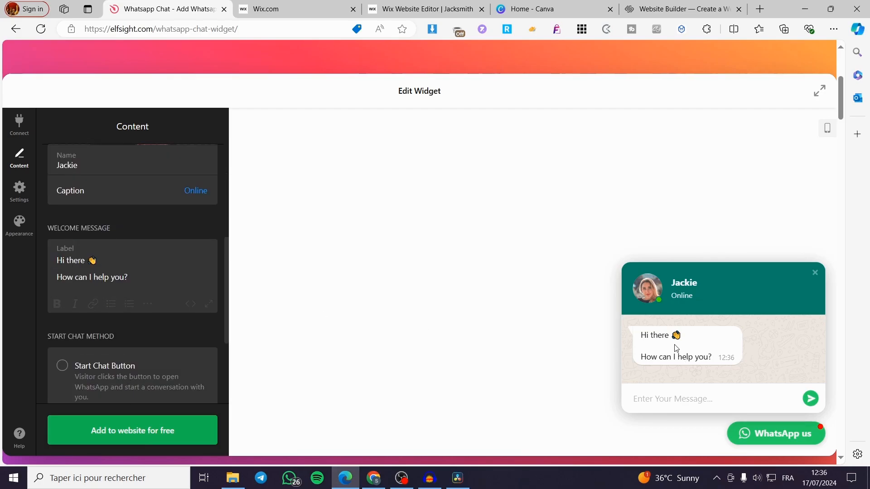
{"action": "left_click_drag", "start_coordinate": [128, 277], "coordinate": [51, 280]}
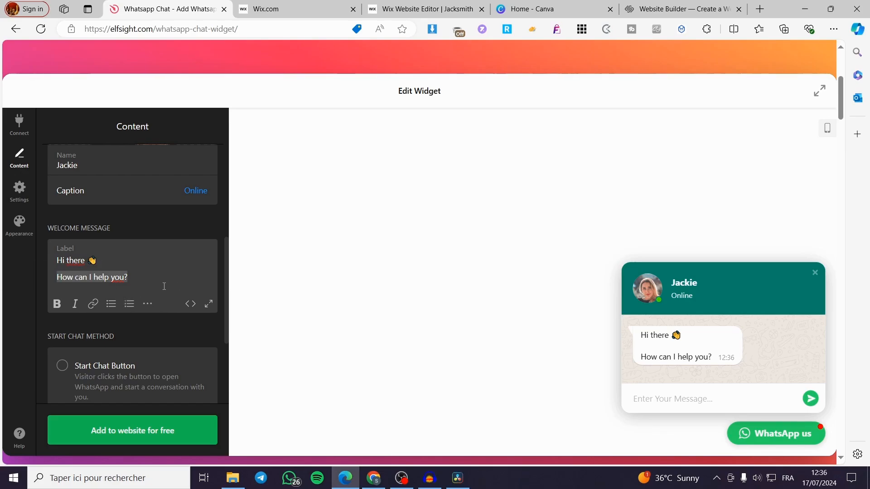
{"action": "scroll", "coordinate": [165, 282], "scroll_direction": "down", "scroll_amount": 1}
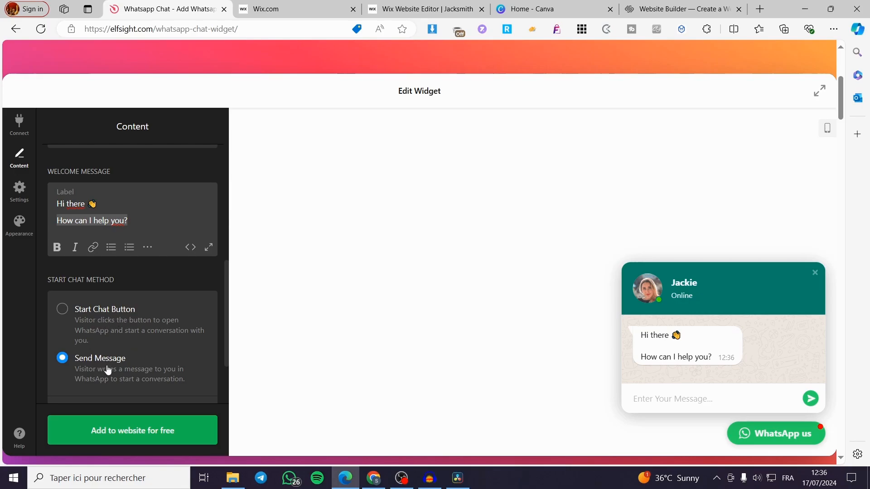
{"action": "scroll", "coordinate": [108, 368], "scroll_direction": "down", "scroll_amount": 2}
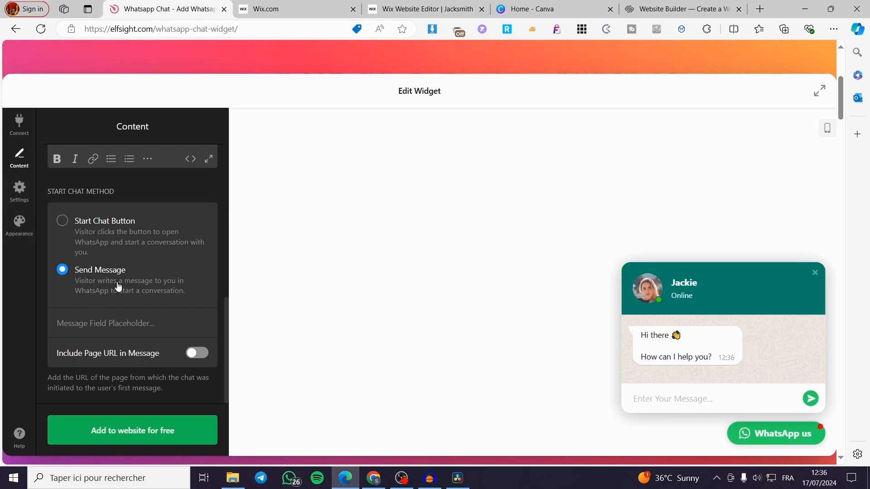
Try the Embed Bubble and Embed Chat Window positions for the widget and set the position back to Floating Bubble.
{"action": "left_click", "coordinate": [23, 200]}
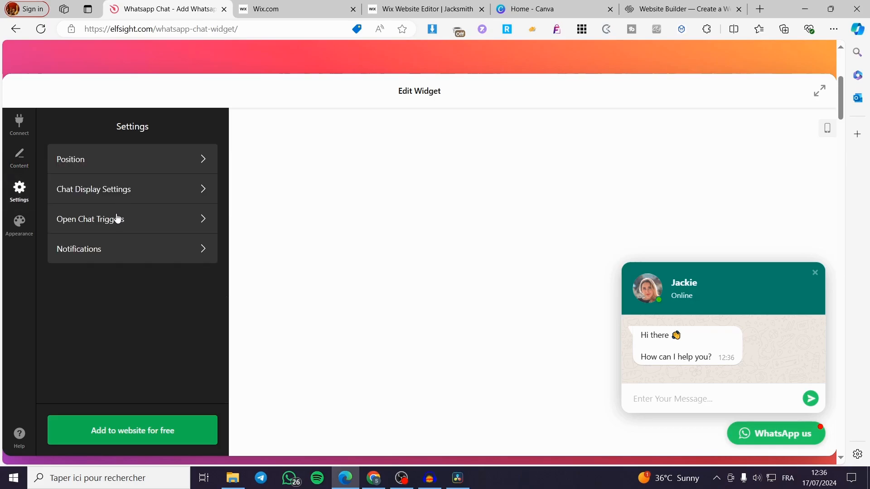
{"action": "left_click", "coordinate": [183, 160]}
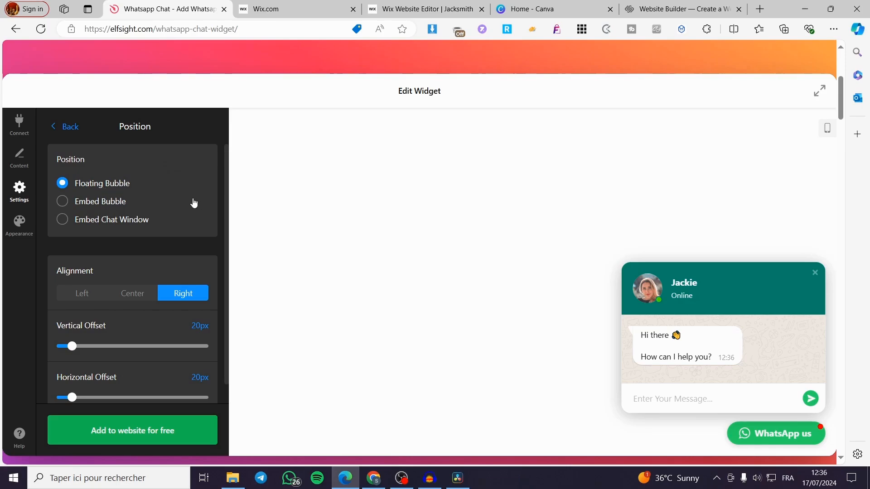
{"action": "left_click", "coordinate": [101, 205]}
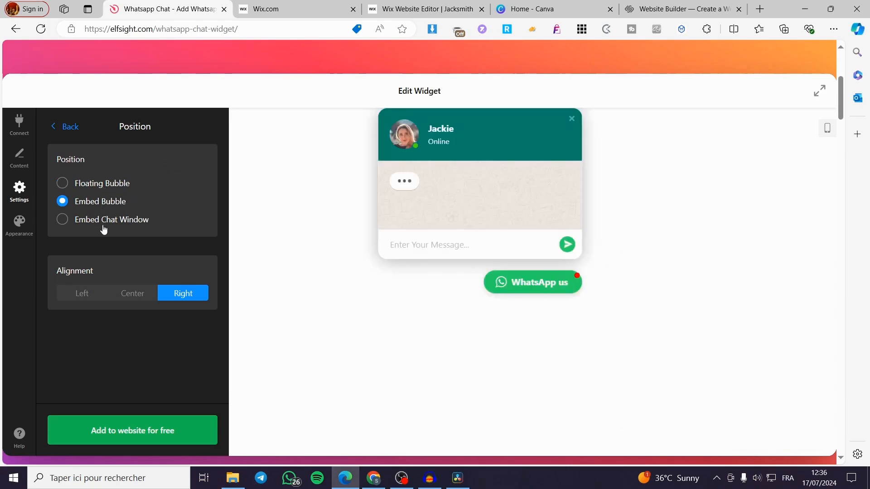
{"action": "left_click", "coordinate": [104, 222]}
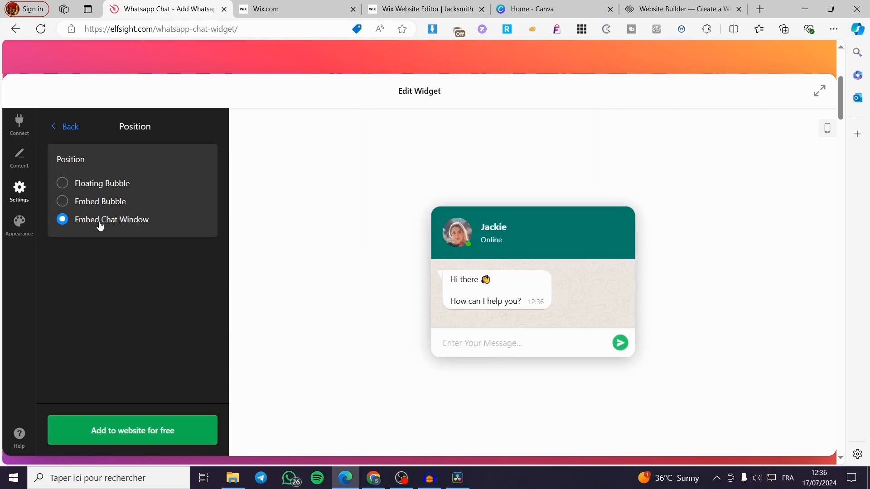
{"action": "left_click", "coordinate": [96, 189]}
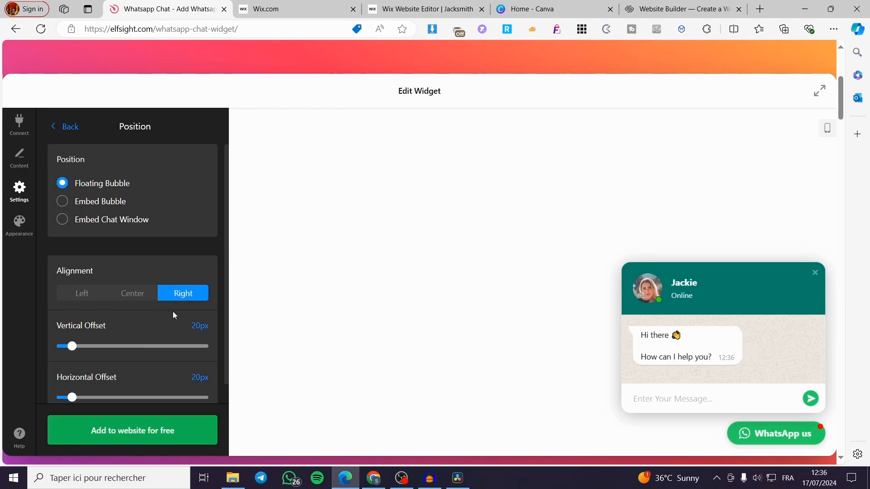
Try Left and Center alignment for the floating bubble and set the alignment back to Right.
{"action": "left_click", "coordinate": [97, 297]}
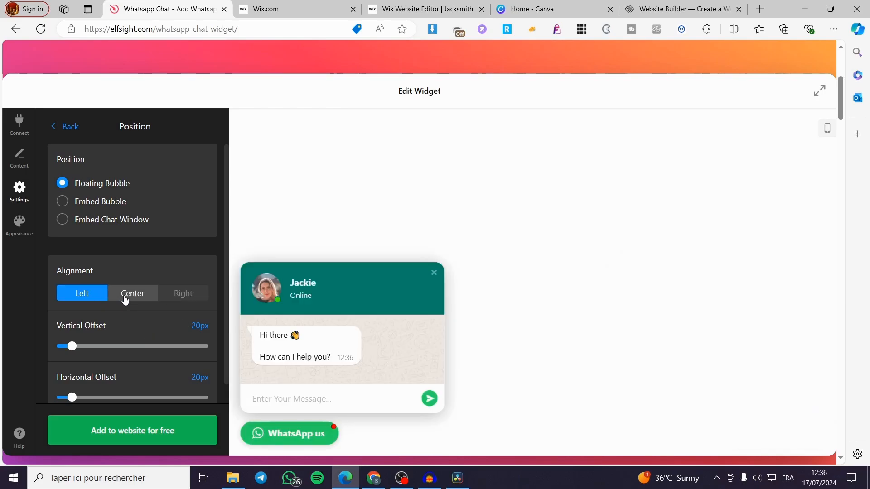
{"action": "left_click", "coordinate": [125, 300]}
{"action": "left_click", "coordinate": [181, 292]}
{"action": "scroll", "coordinate": [156, 295], "scroll_direction": "down", "scroll_amount": 1}
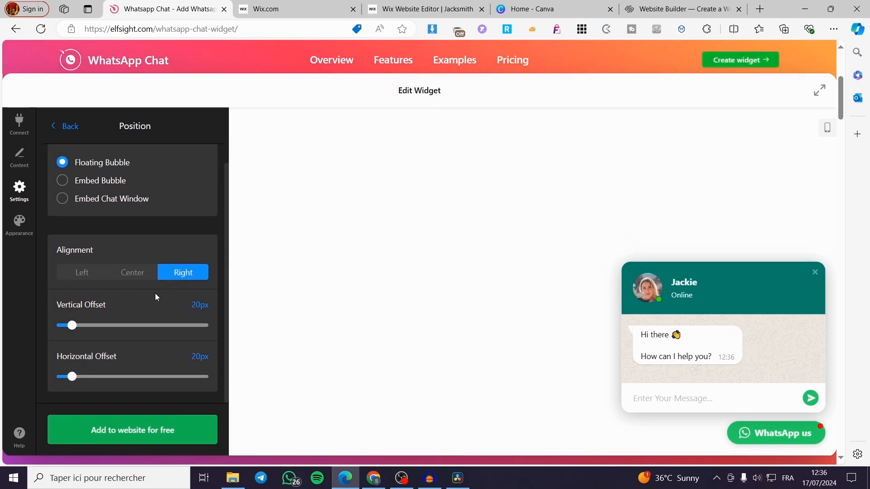
{"action": "scroll", "coordinate": [155, 297], "scroll_direction": "down", "scroll_amount": 1}
Check the widget's notification settings and return to the settings overview.
{"action": "left_click", "coordinate": [65, 69]}
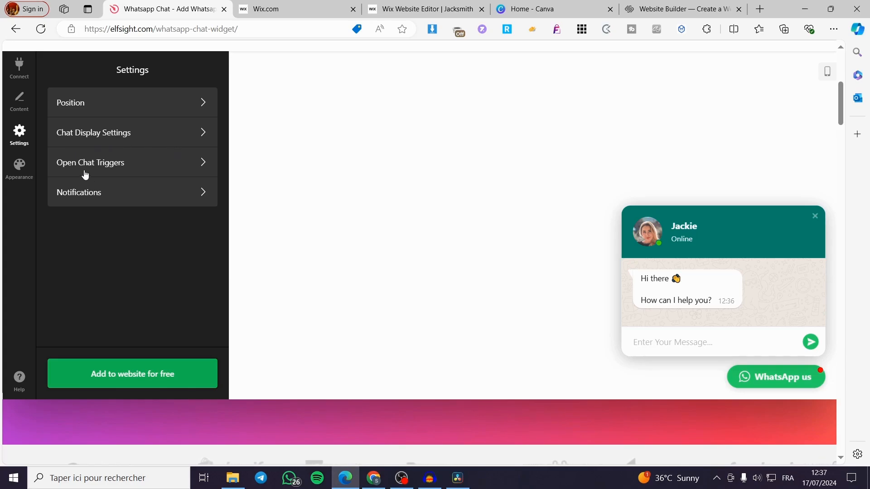
{"action": "left_click", "coordinate": [156, 197]}
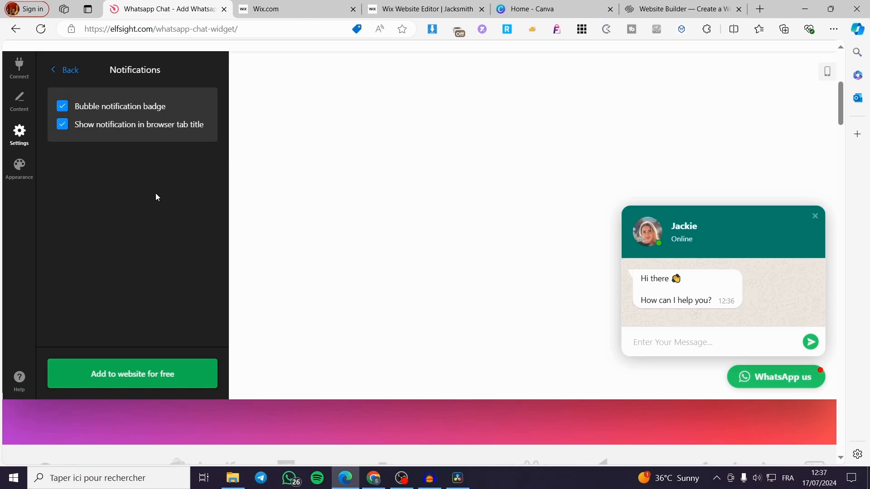
{"action": "left_click", "coordinate": [65, 69]}
Try the ABeeZee, Allan and Aclonica fonts in the widget's appearance and set the font back to Default.
{"action": "left_click", "coordinate": [21, 169]}
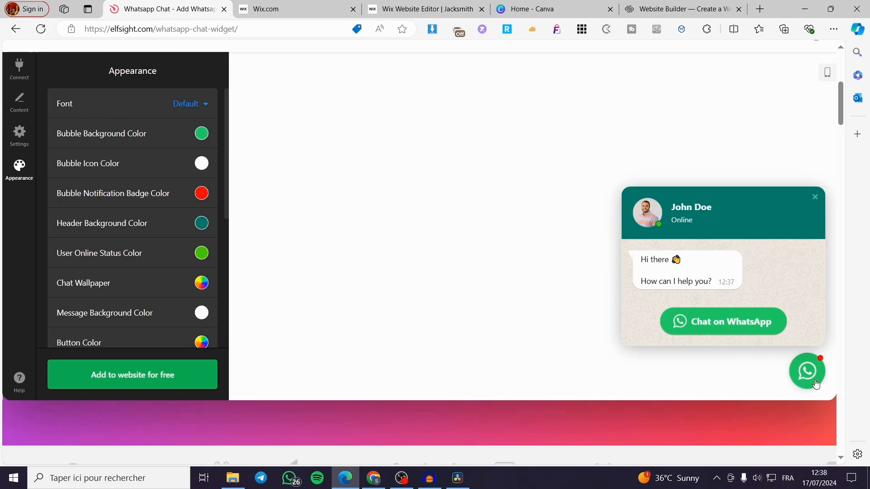
{"action": "left_click", "coordinate": [205, 105]}
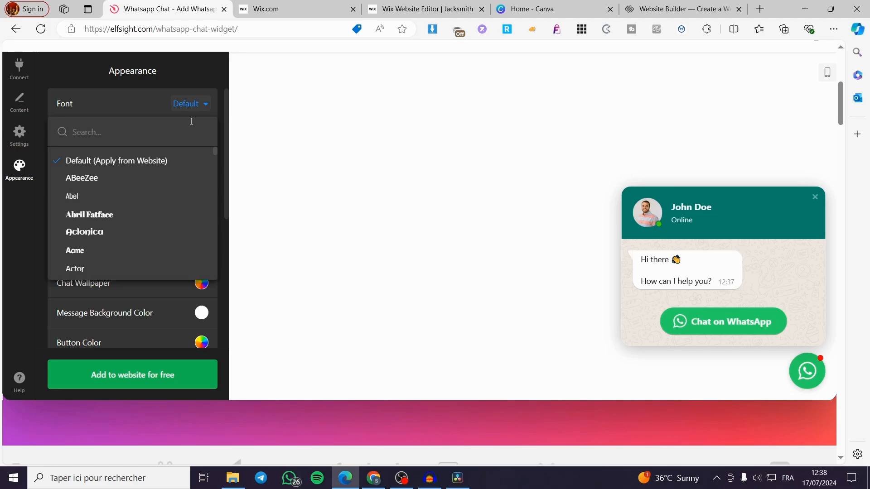
{"action": "left_click", "coordinate": [115, 177]}
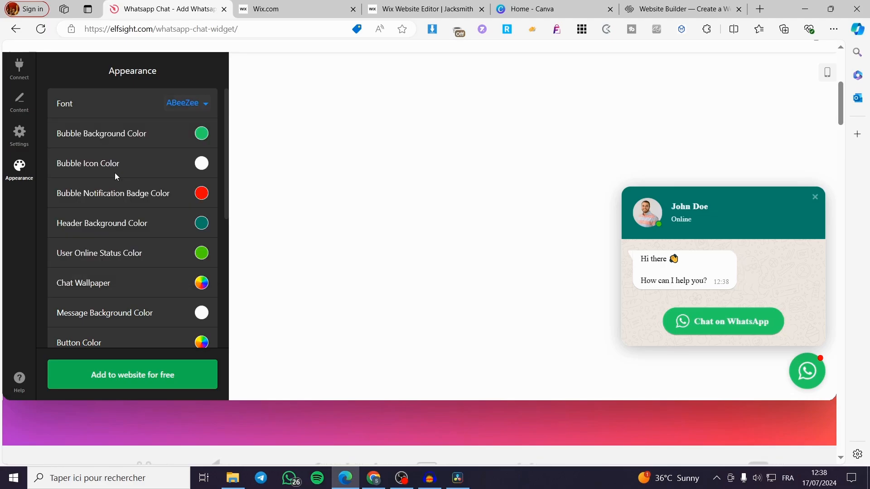
{"action": "left_click", "coordinate": [205, 105]}
{"action": "scroll", "coordinate": [152, 189], "scroll_direction": "down", "scroll_amount": 4}
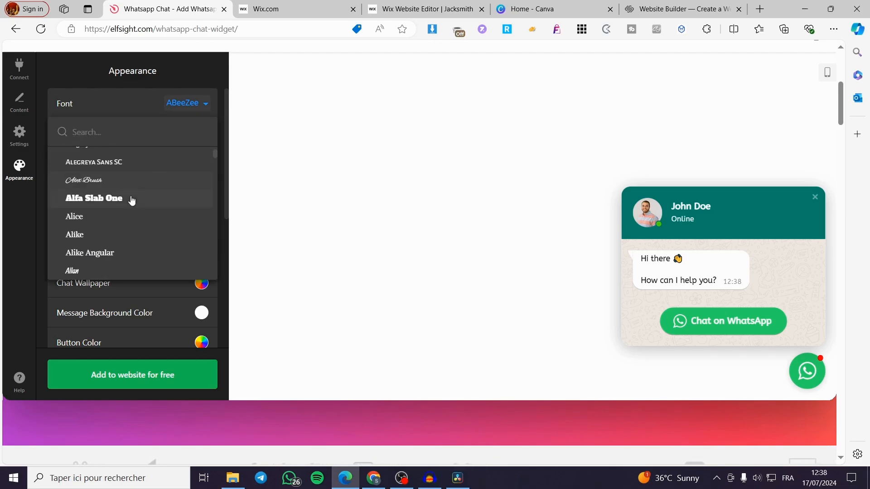
{"action": "left_click", "coordinate": [105, 271]}
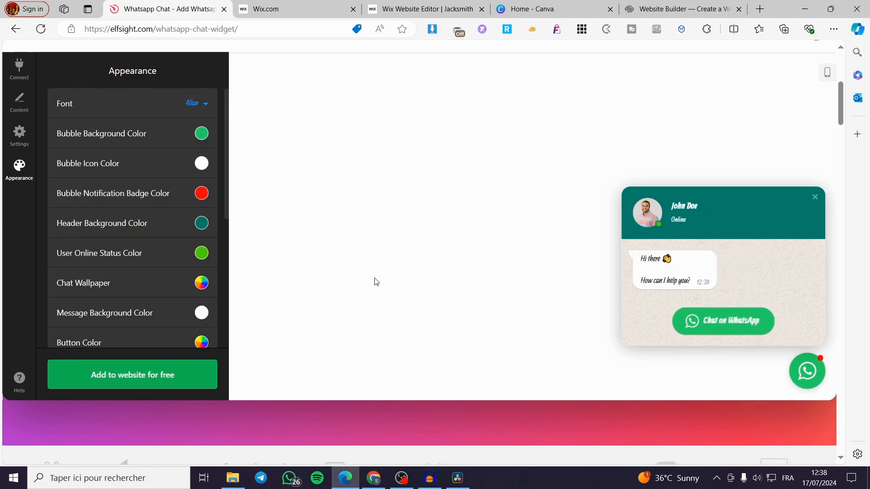
{"action": "left_click", "coordinate": [206, 104]}
{"action": "scroll", "coordinate": [104, 194], "scroll_direction": "up", "scroll_amount": 5}
{"action": "left_click", "coordinate": [89, 152]}
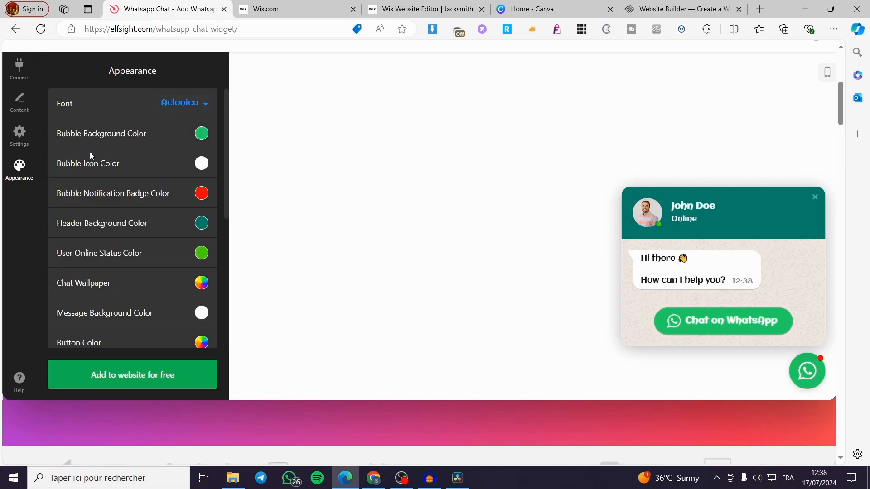
{"action": "left_click", "coordinate": [205, 105]}
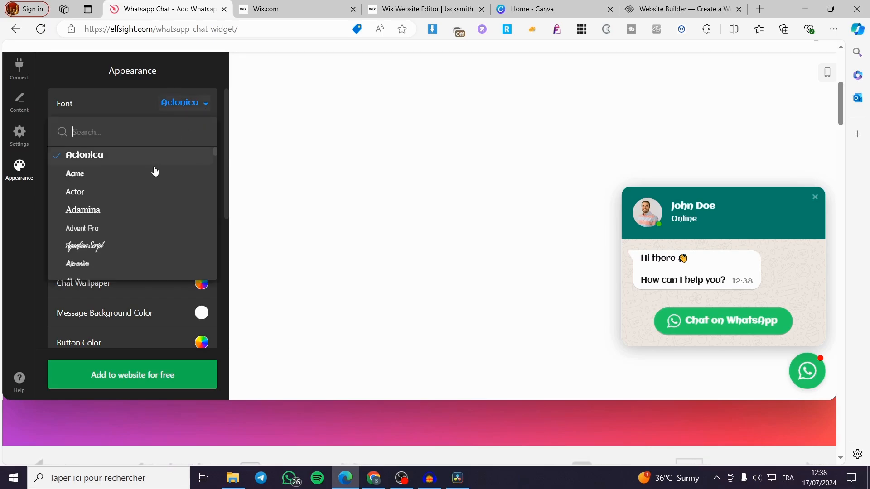
{"action": "scroll", "coordinate": [151, 188], "scroll_direction": "up", "scroll_amount": 3}
{"action": "left_click", "coordinate": [156, 166]}
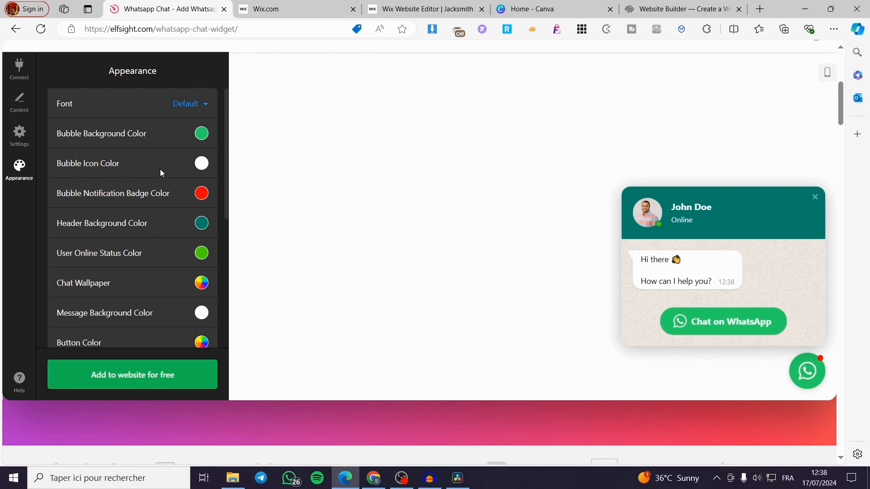
Try a brownish gold bubble icon color and set the icon color back to white.
{"action": "left_click", "coordinate": [202, 169]}
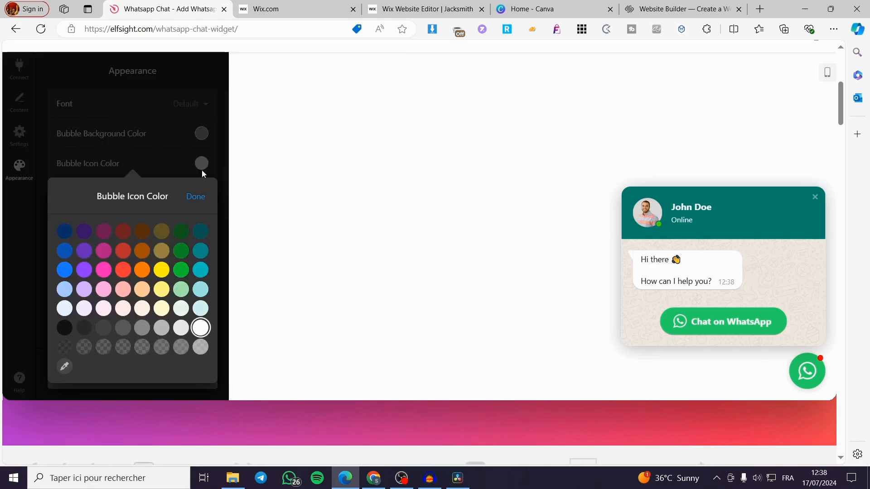
{"action": "left_click", "coordinate": [162, 250]}
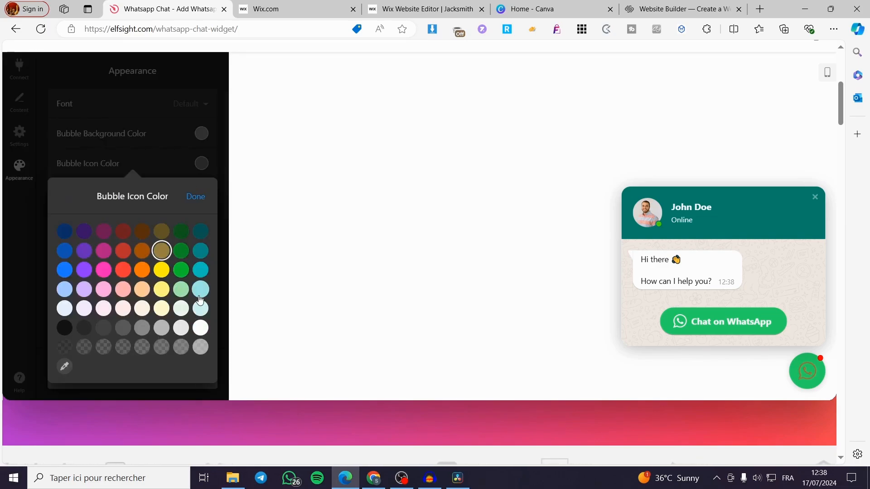
{"action": "left_click", "coordinate": [200, 327]}
{"action": "left_click", "coordinate": [192, 196]}
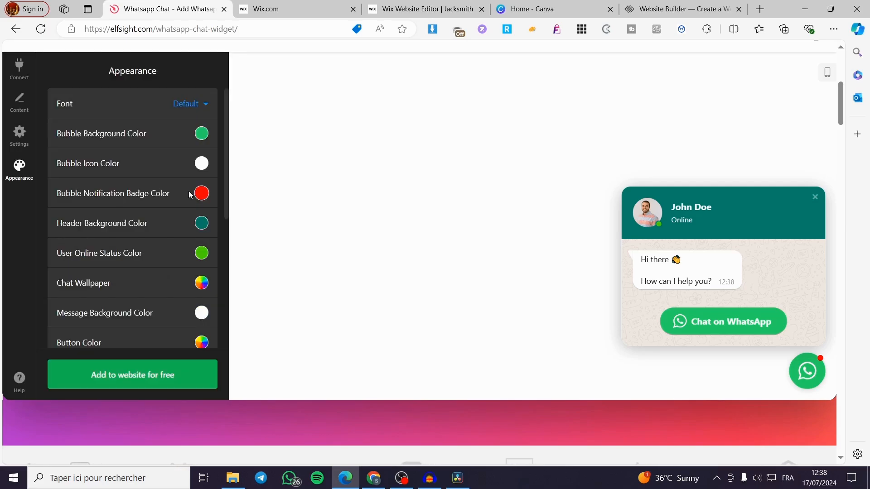
Set the bubble animation interval to 5 s.
{"action": "scroll", "coordinate": [191, 195], "scroll_direction": "down", "scroll_amount": 5}
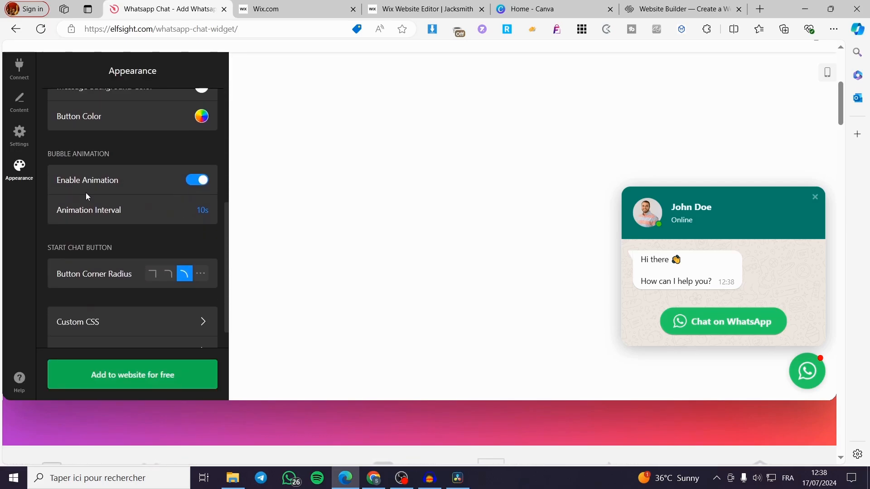
{"action": "left_click", "coordinate": [204, 212]}
{"action": "type", "text": "5s"}
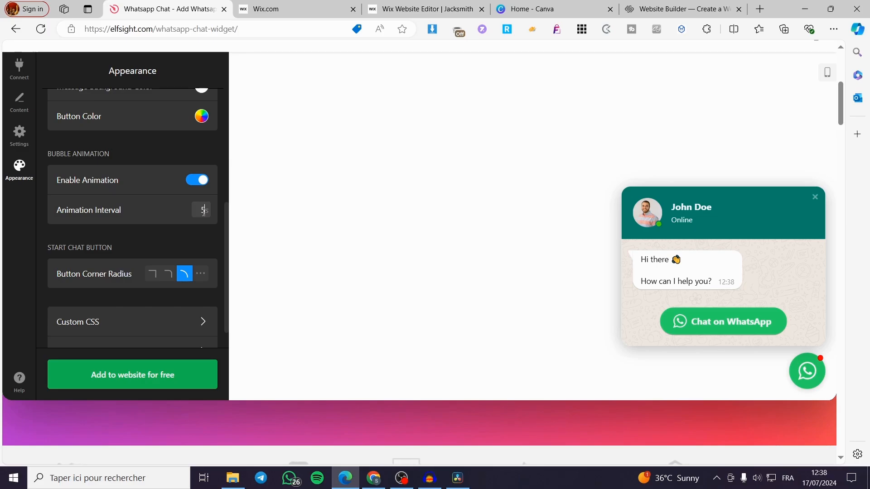
{"action": "left_click", "coordinate": [205, 243]}
Test the chat bubble in the preview by closing and reopening the chat window.
{"action": "left_click", "coordinate": [807, 371]}
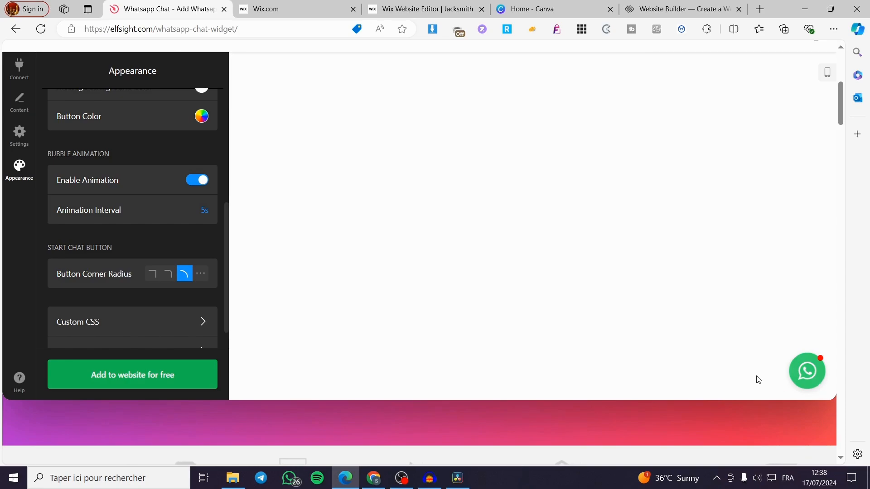
{"action": "left_click", "coordinate": [806, 371]}
{"action": "left_click", "coordinate": [822, 381]}
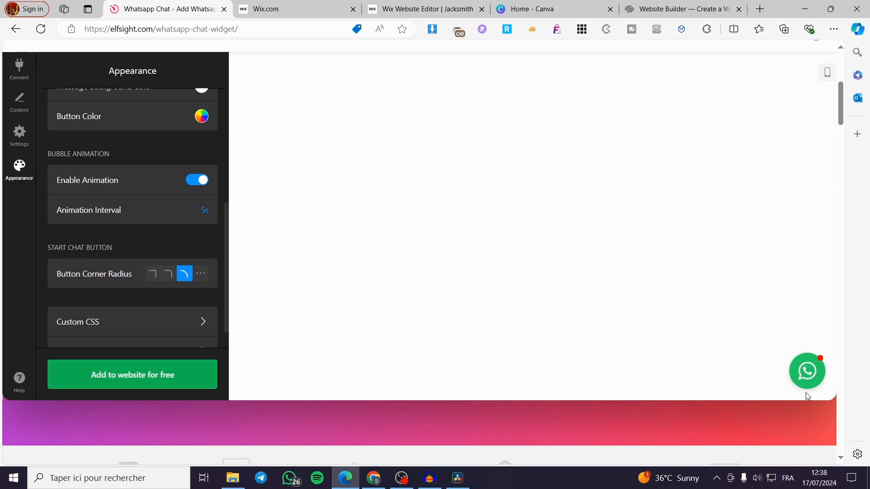
Add the finished widget to the website with the free option and close its editor.
{"action": "scroll", "coordinate": [188, 295], "scroll_direction": "down", "scroll_amount": 1}
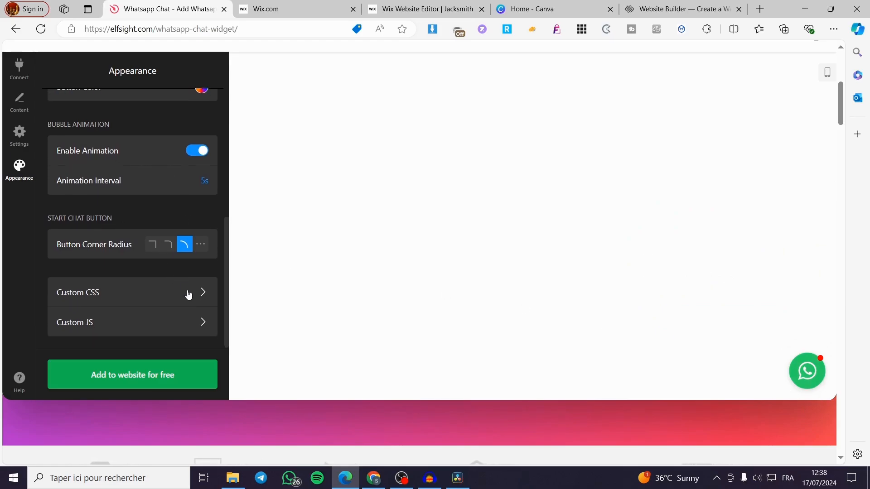
{"action": "scroll", "coordinate": [179, 308], "scroll_direction": "up", "scroll_amount": 5}
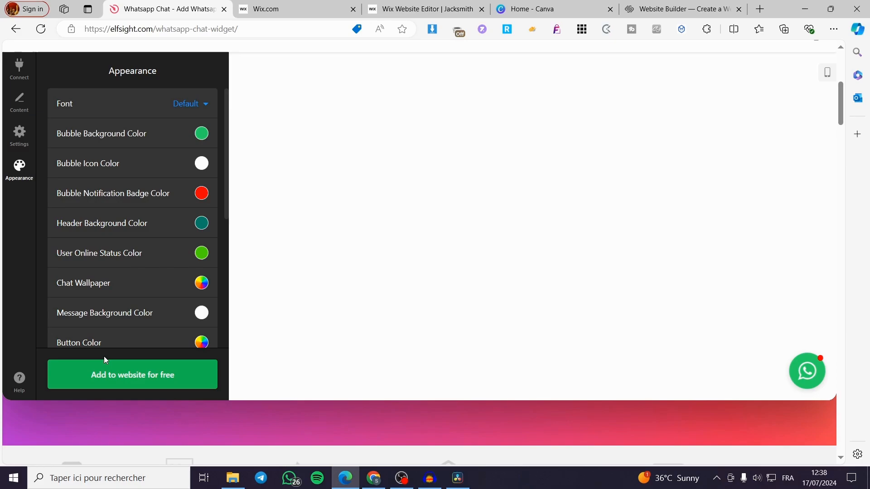
{"action": "left_click", "coordinate": [104, 387]}
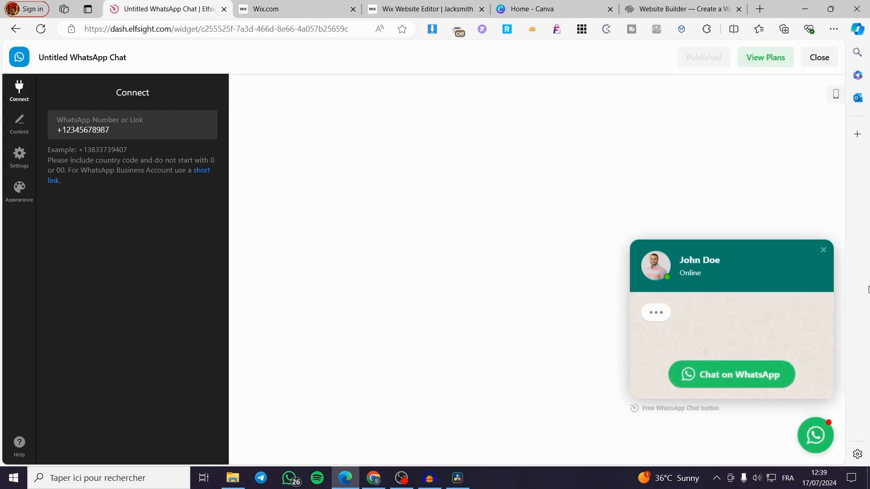
{"action": "left_click", "coordinate": [824, 252]}
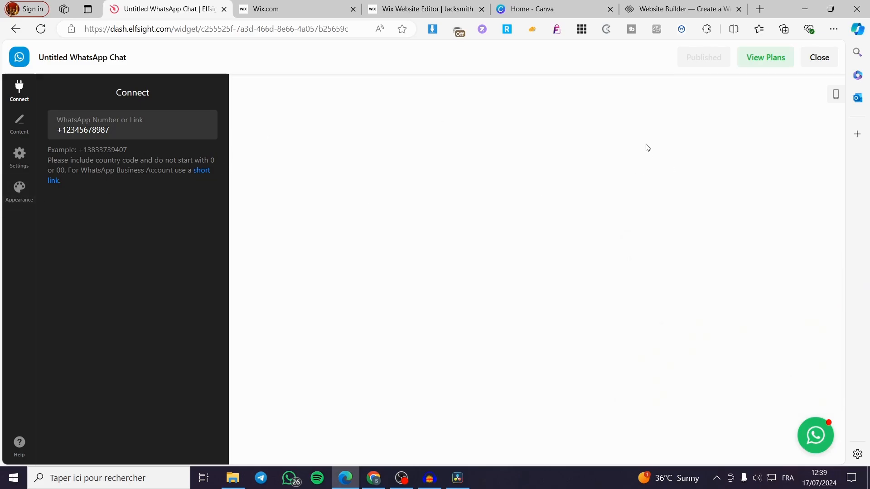
{"action": "left_click", "coordinate": [830, 61]}
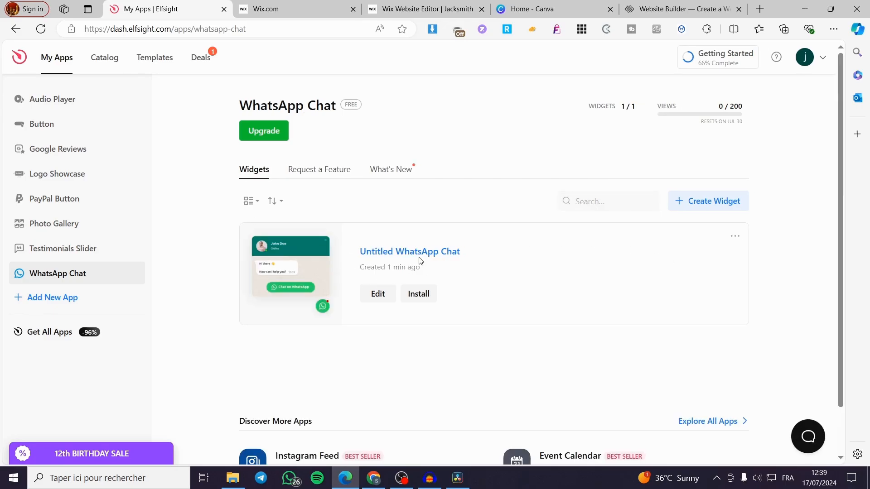
Open the installation options of the WhatsApp Chat widget and view its embed code and share link.
{"action": "left_click", "coordinate": [423, 297]}
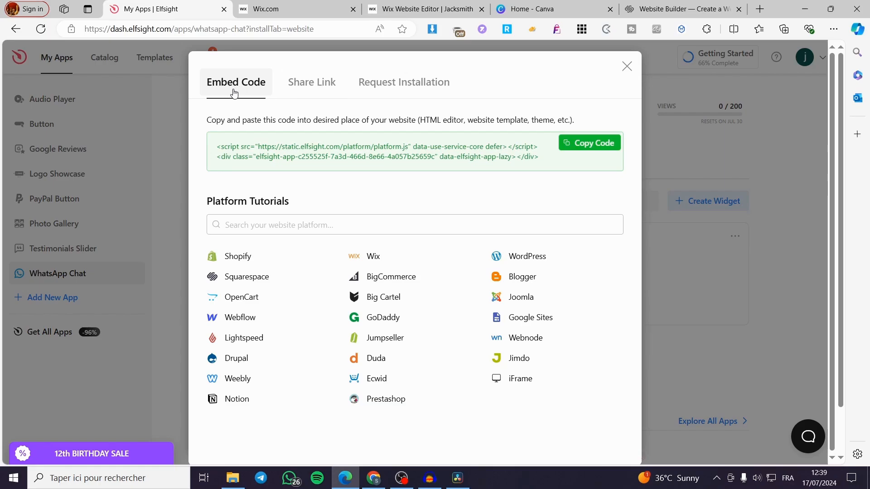
{"action": "left_click", "coordinate": [298, 92]}
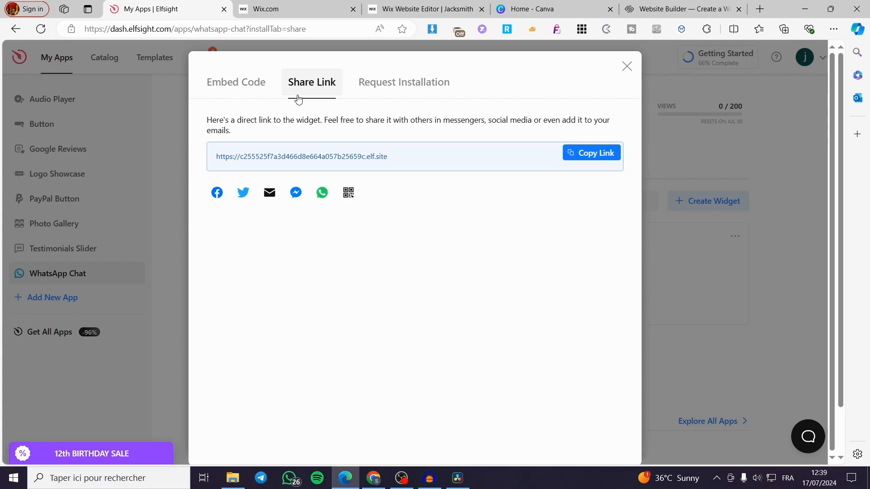
Compare the widget's embed code with its share link and copy the embed code.
{"action": "left_click", "coordinate": [246, 90]}
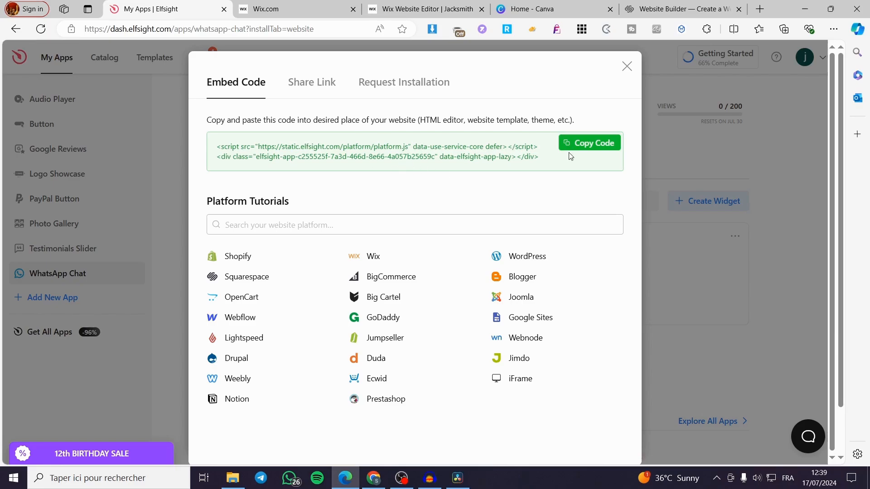
{"action": "left_click", "coordinate": [314, 88]}
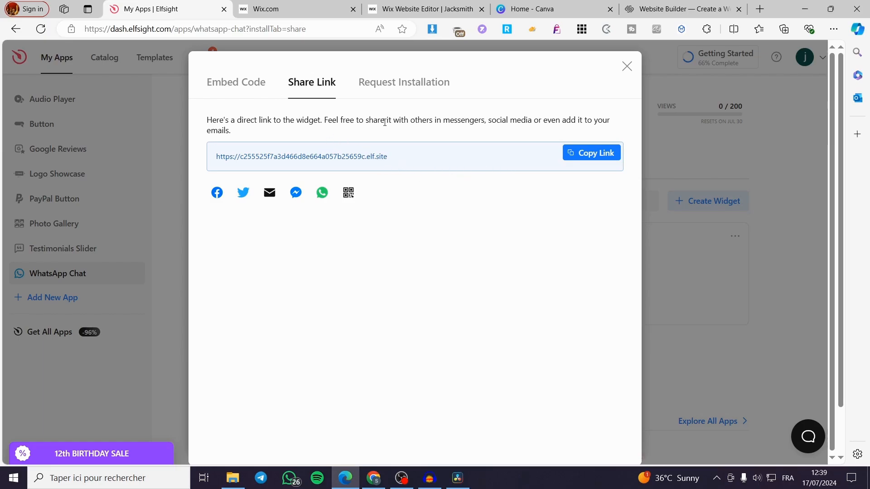
{"action": "left_click", "coordinate": [258, 87]}
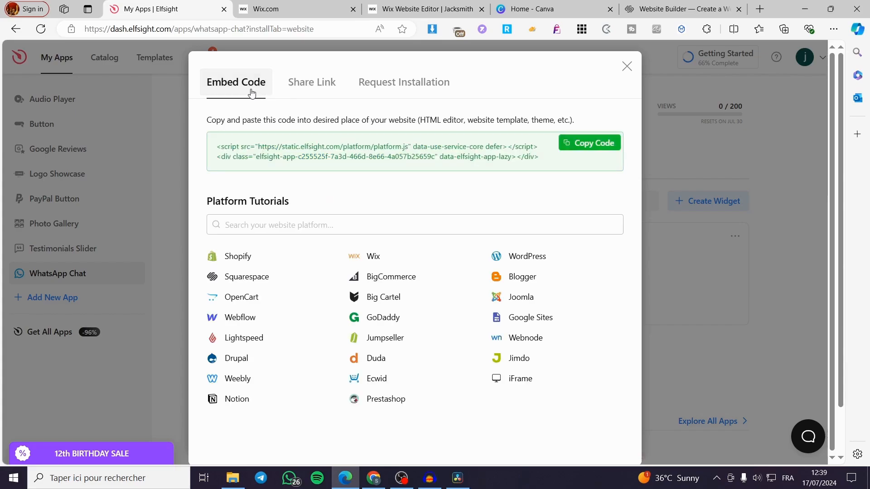
{"action": "left_click", "coordinate": [593, 144]}
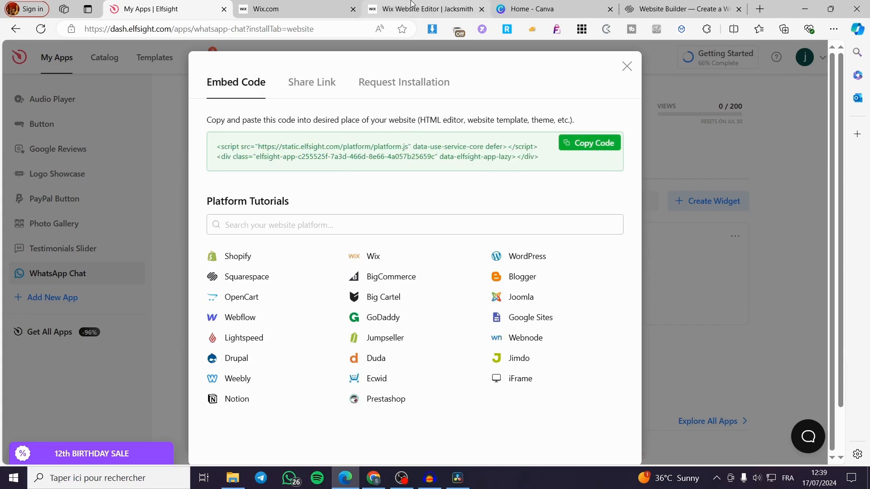
Switch to the Wix dashboard and open the site in the Wix Website Editor.
{"action": "left_click", "coordinate": [659, 5]}
{"action": "left_click_drag", "start_coordinate": [659, 6], "coordinate": [552, 6]}
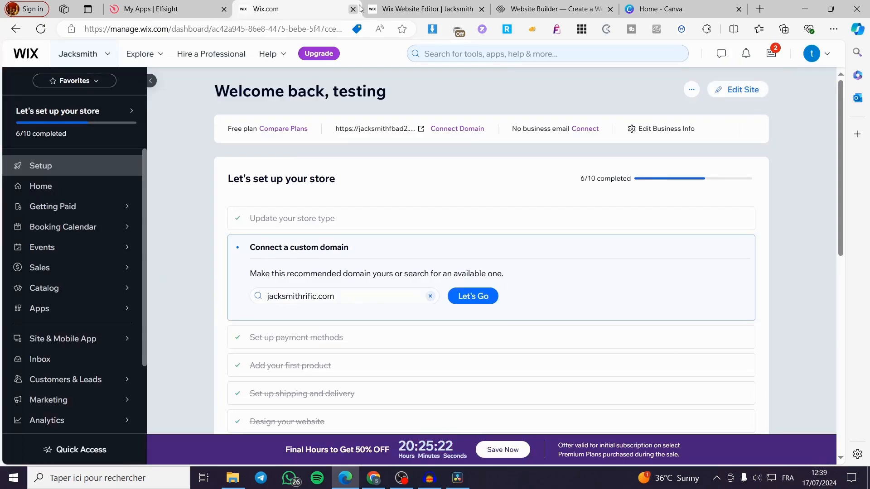
{"action": "left_click", "coordinate": [331, 8]}
{"action": "left_click", "coordinate": [390, 6]}
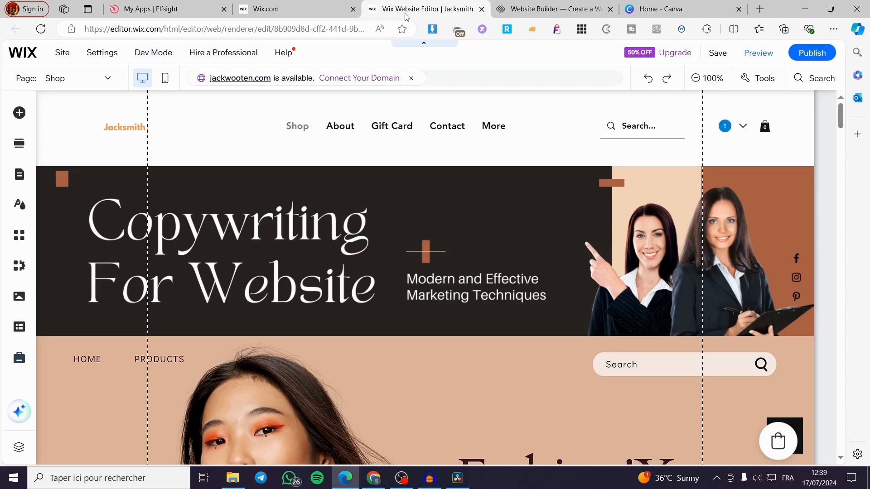
{"action": "left_click", "coordinate": [307, 4]}
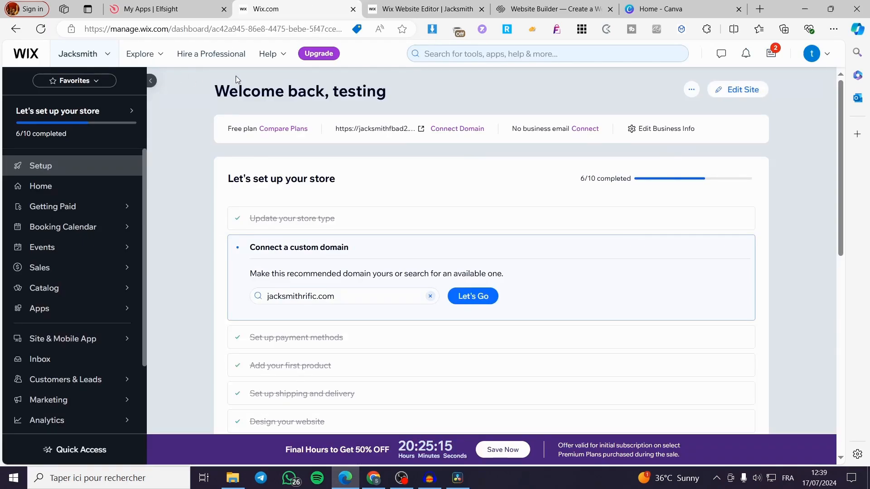
{"action": "left_click", "coordinate": [727, 98]}
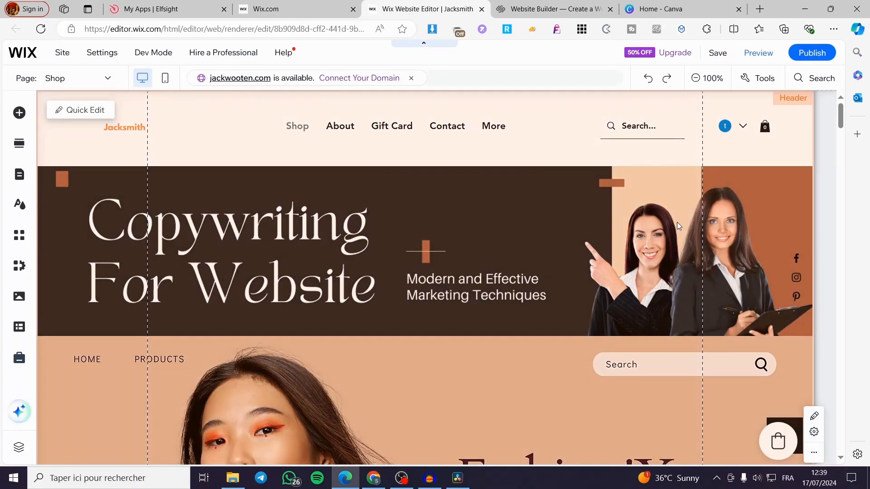
Add an Embed HTML element to the empty area beside the menus near the end of the Shop page.
{"action": "scroll", "coordinate": [677, 222], "scroll_direction": "down", "scroll_amount": 5}
{"action": "scroll", "coordinate": [677, 223], "scroll_direction": "down", "scroll_amount": 15}
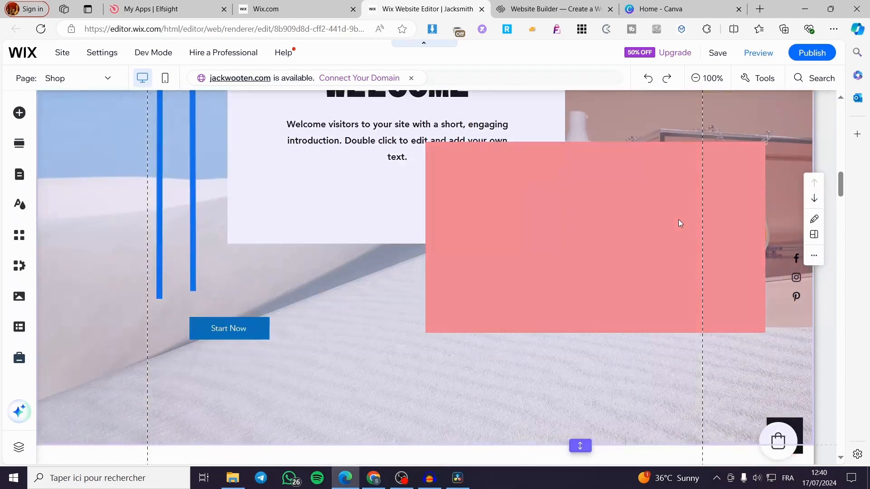
{"action": "scroll", "coordinate": [678, 223], "scroll_direction": "down", "scroll_amount": 15}
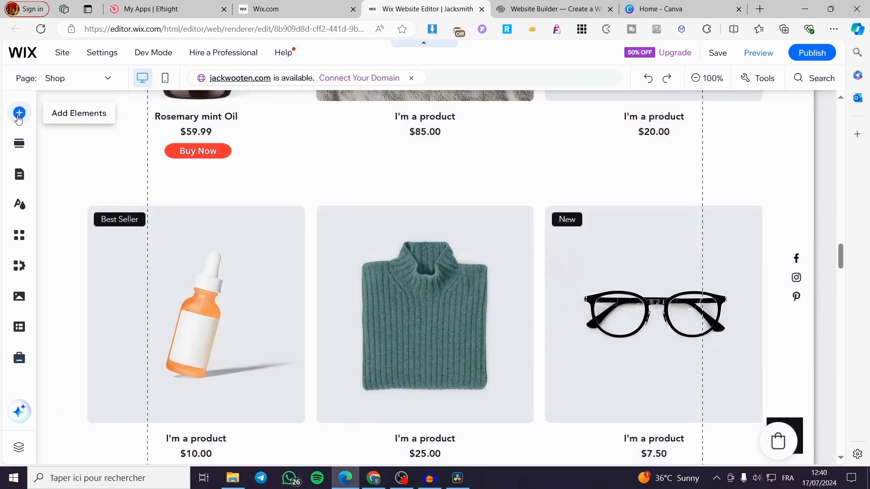
{"action": "left_click", "coordinate": [19, 113]}
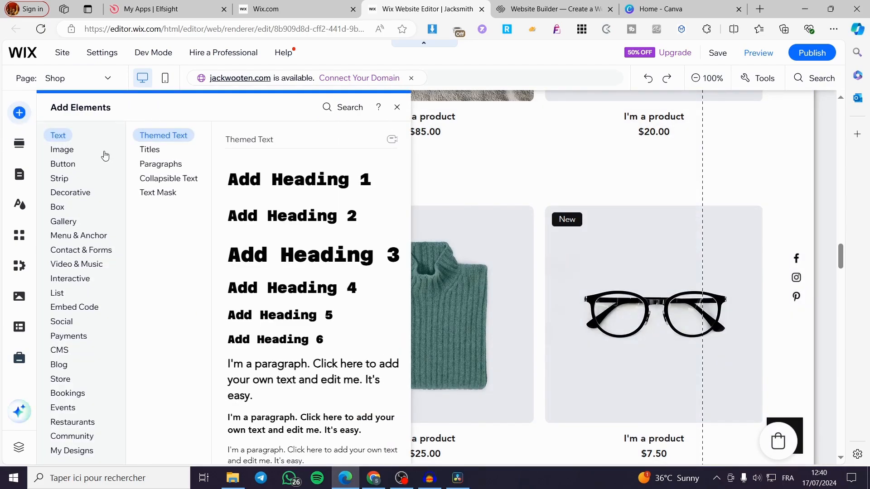
{"action": "left_click", "coordinate": [107, 309]}
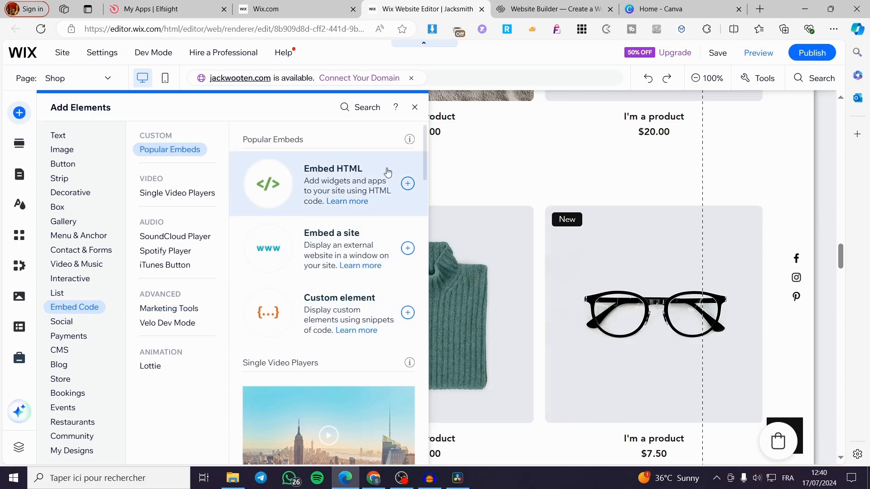
{"action": "left_click", "coordinate": [409, 186]}
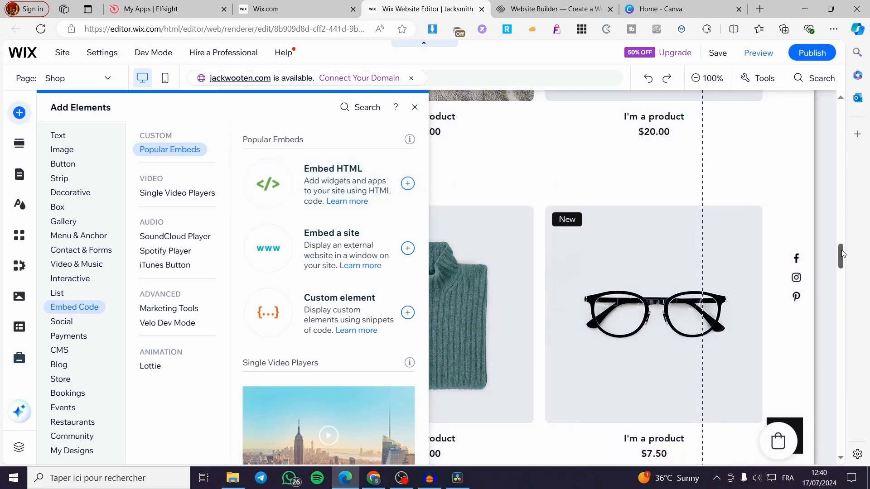
{"action": "left_click_drag", "start_coordinate": [840, 256], "coordinate": [836, 371]}
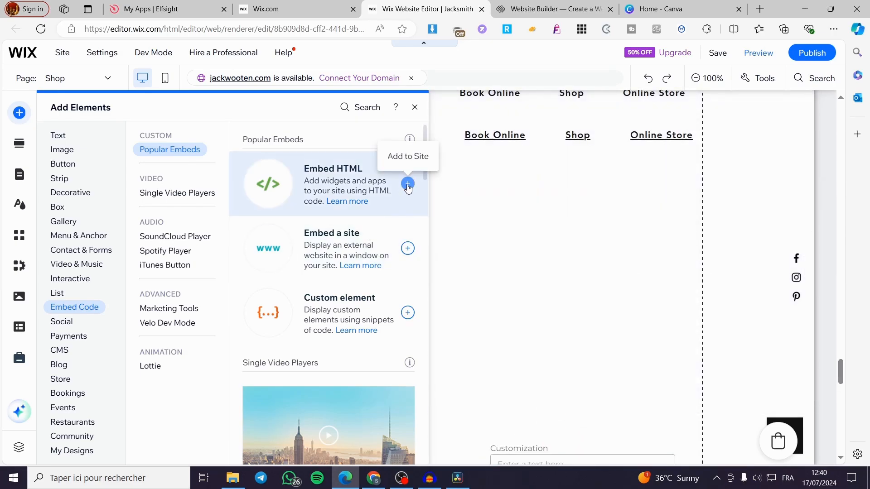
{"action": "left_click", "coordinate": [408, 185]}
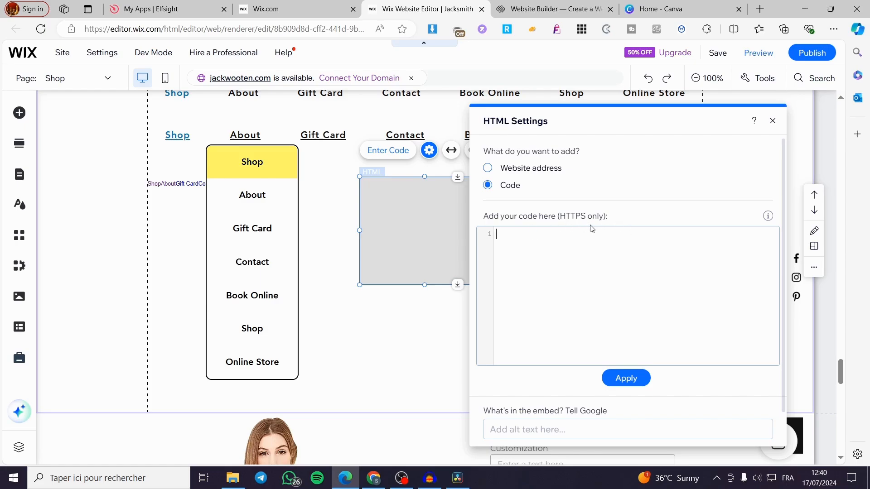
Insert the copied Elfsight widget code into the HTML element, apply it and close its settings.
{"action": "key", "text": "ctrl+v"}
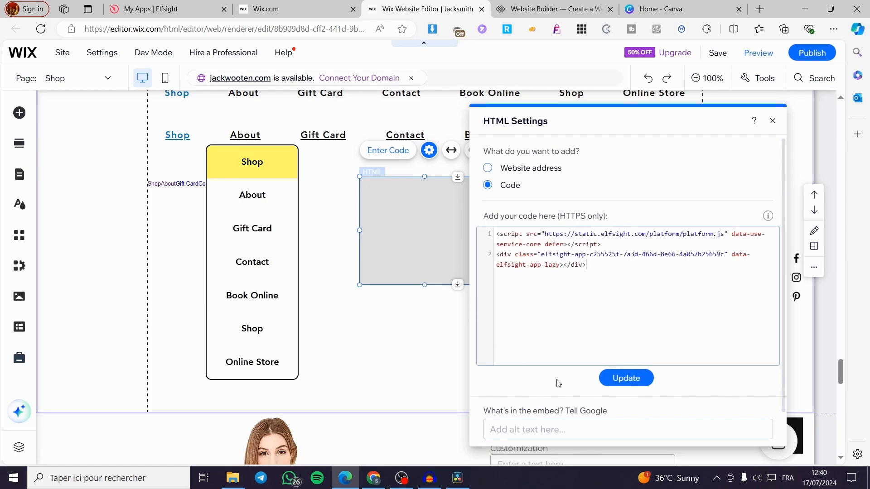
{"action": "left_click", "coordinate": [627, 379]}
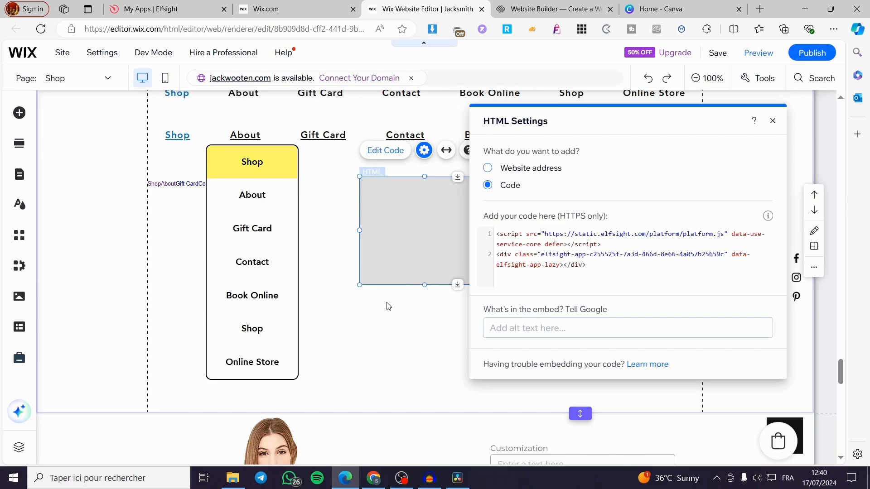
{"action": "left_click", "coordinate": [773, 122]}
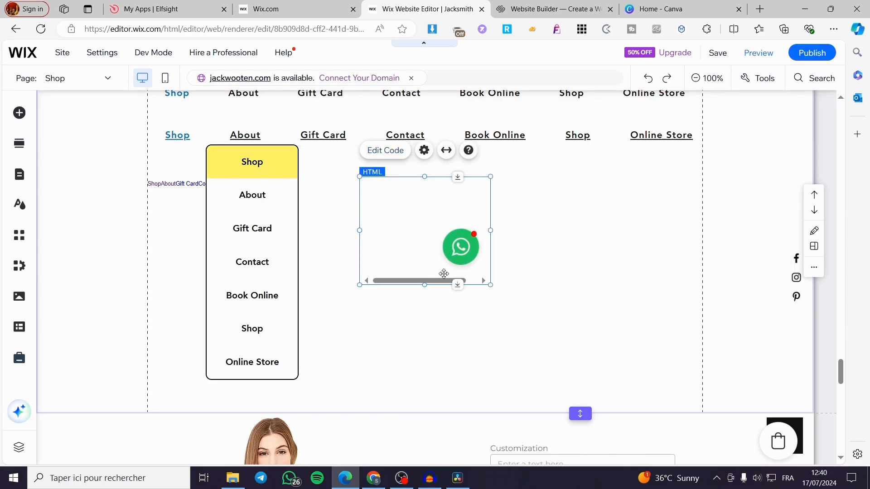
Move the WhatsApp chat element to the lower-right corner of its page section and save the site.
{"action": "left_click_drag", "start_coordinate": [459, 246], "coordinate": [678, 364]}
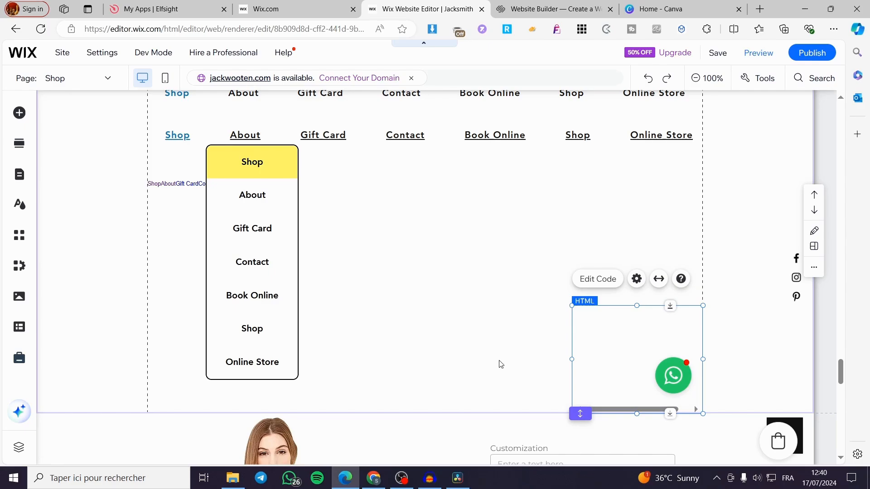
{"action": "left_click", "coordinate": [717, 53]}
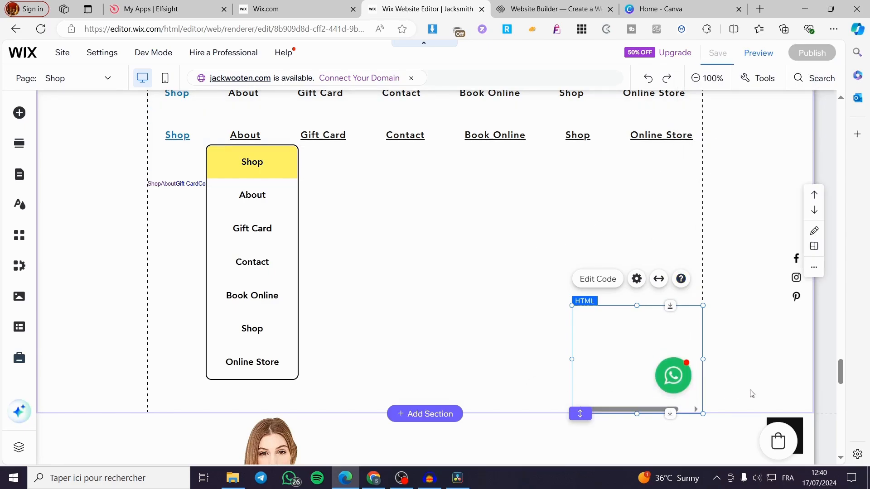
{"action": "left_click", "coordinate": [765, 379]}
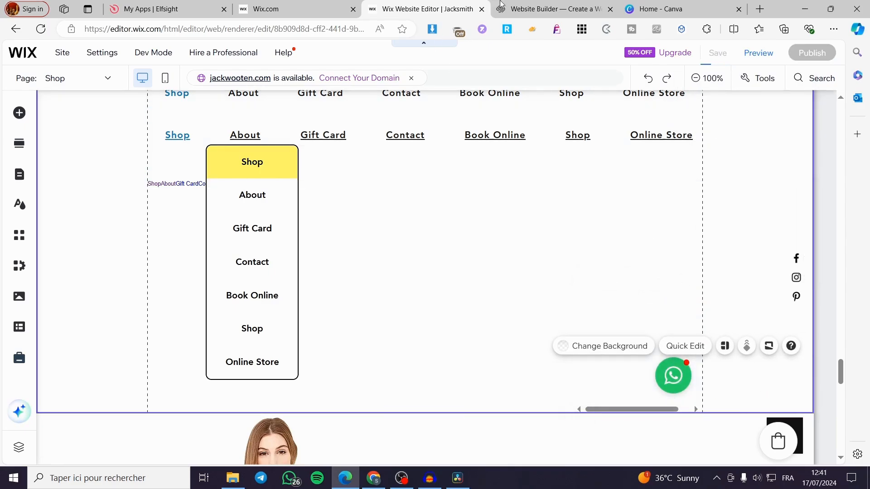
Switch to Squarespace, open the yellow-hexahedron-3seb website from the account dashboard and start editing its Home page.
{"action": "left_click", "coordinate": [528, 5]}
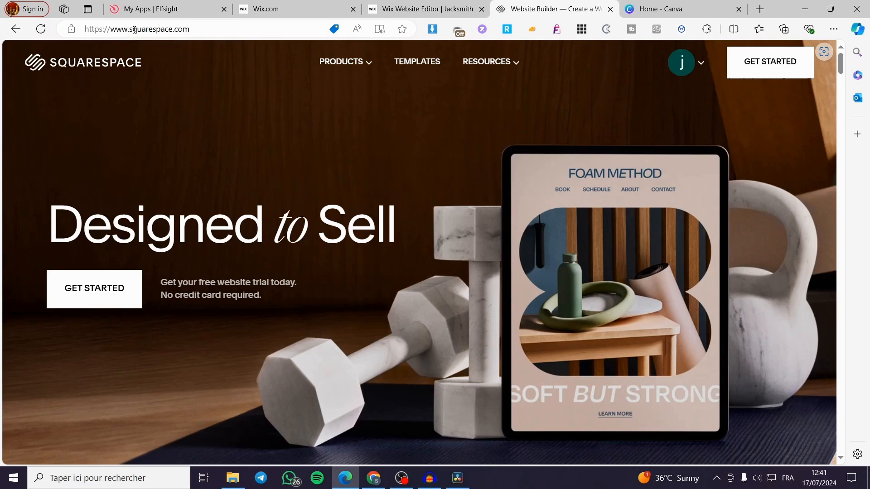
{"action": "left_click", "coordinate": [704, 65]}
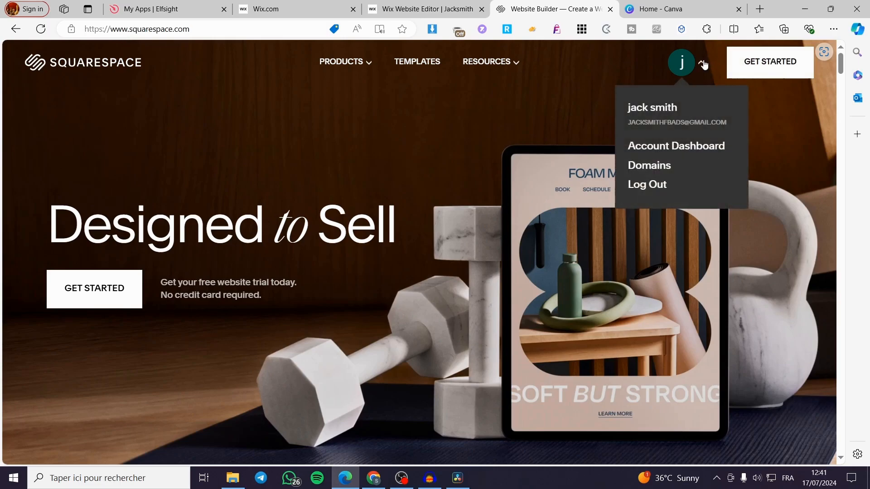
{"action": "left_click", "coordinate": [710, 150]}
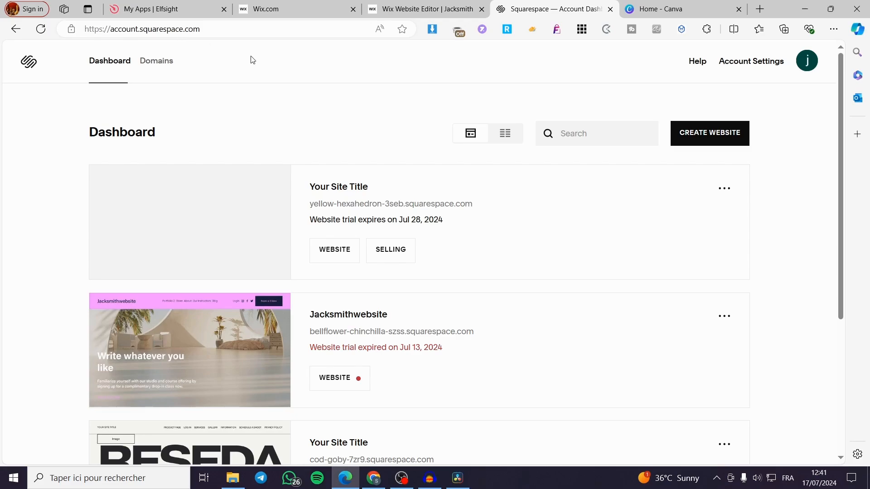
{"action": "left_click", "coordinate": [327, 261]}
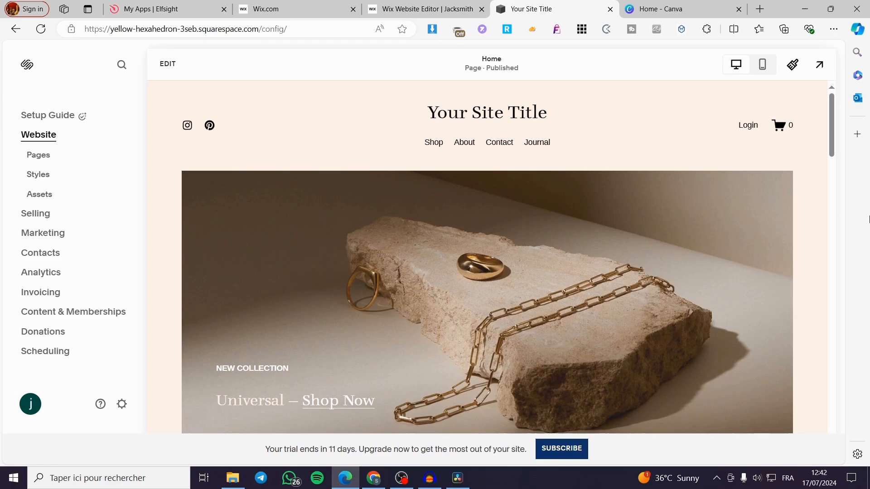
{"action": "left_click", "coordinate": [165, 70]}
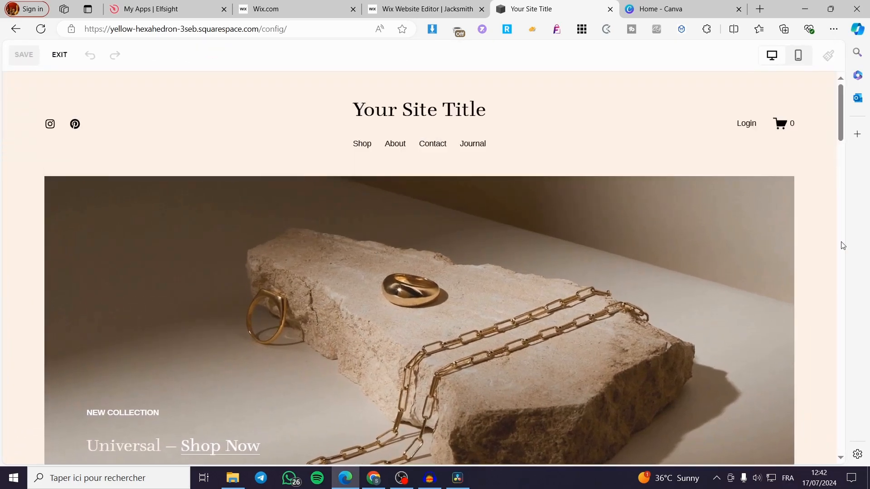
Look through the Home page's sections, from the hero image down to the Newsletter section, for a place for the chat widget.
{"action": "scroll", "coordinate": [584, 217], "scroll_direction": "down", "scroll_amount": 6}
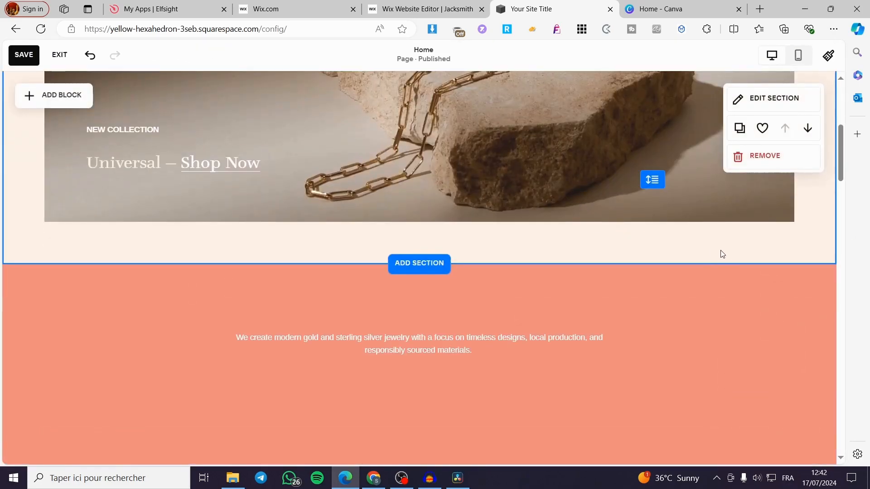
{"action": "scroll", "coordinate": [722, 252], "scroll_direction": "down", "scroll_amount": 4}
{"action": "scroll", "coordinate": [727, 253], "scroll_direction": "down", "scroll_amount": 12}
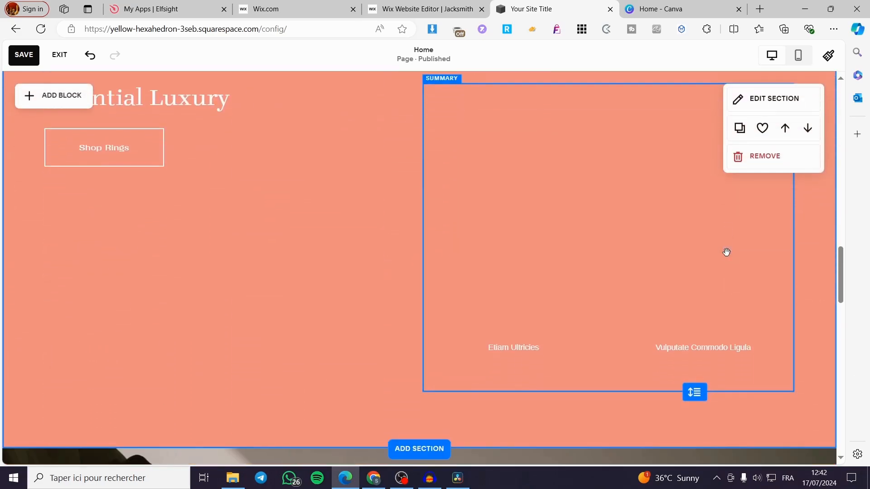
{"action": "scroll", "coordinate": [663, 266], "scroll_direction": "down", "scroll_amount": 8}
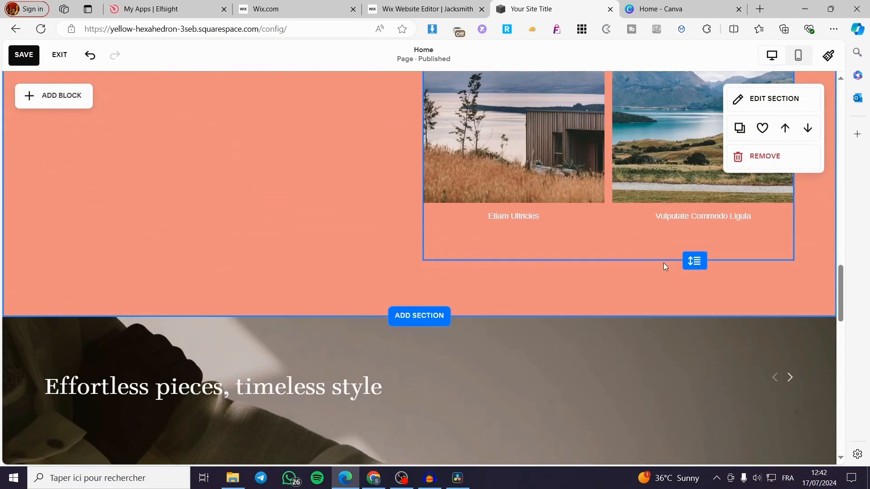
{"action": "scroll", "coordinate": [437, 221], "scroll_direction": "down", "scroll_amount": 2}
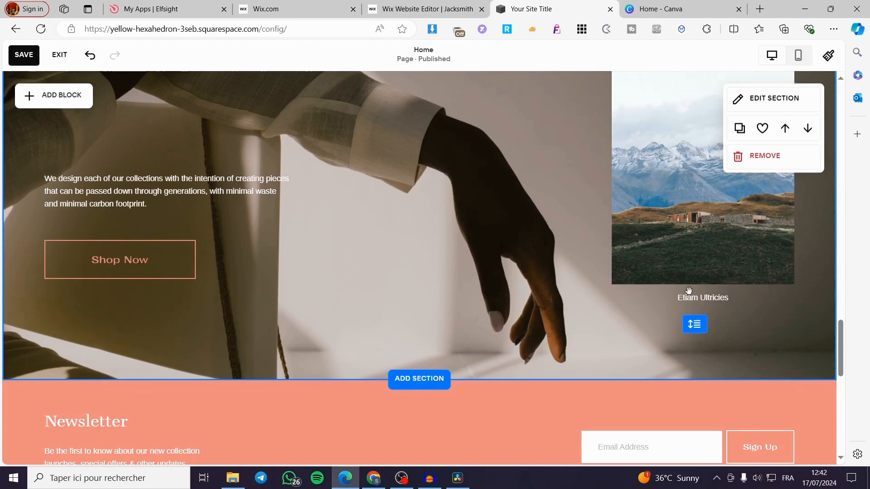
{"action": "scroll", "coordinate": [582, 354], "scroll_direction": "down", "scroll_amount": 7}
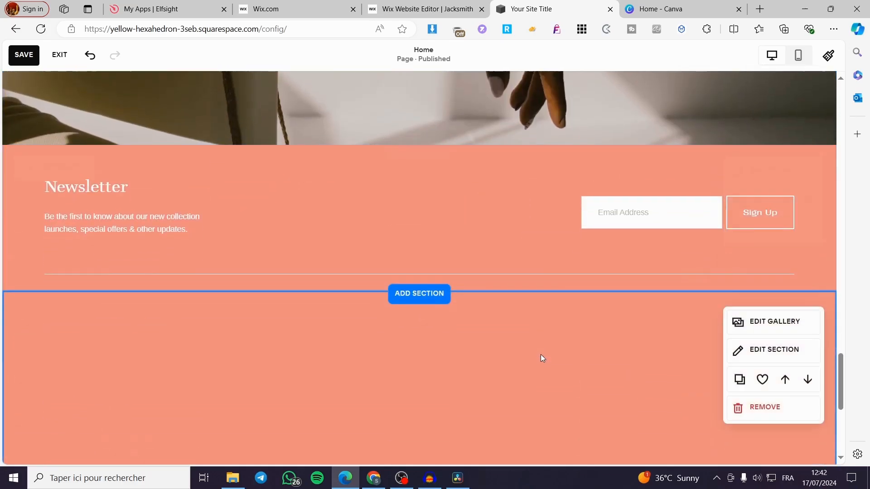
{"action": "scroll", "coordinate": [537, 336], "scroll_direction": "up", "scroll_amount": 12}
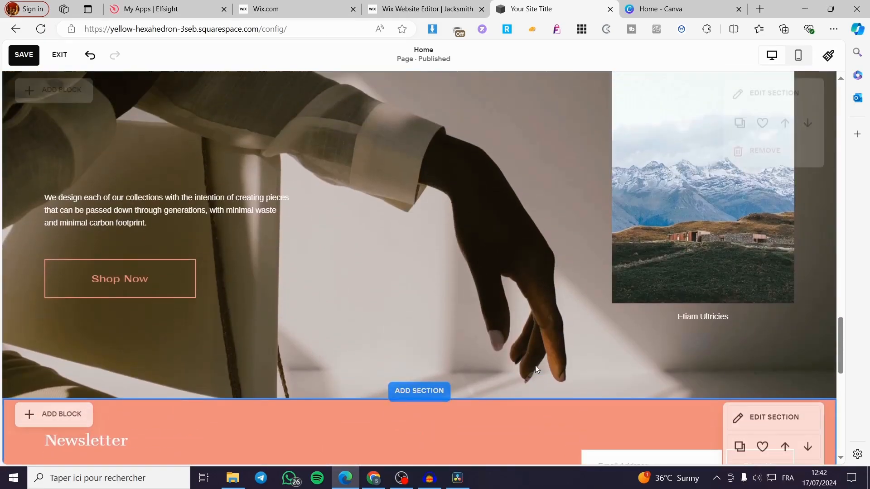
{"action": "scroll", "coordinate": [540, 348], "scroll_direction": "up", "scroll_amount": 20}
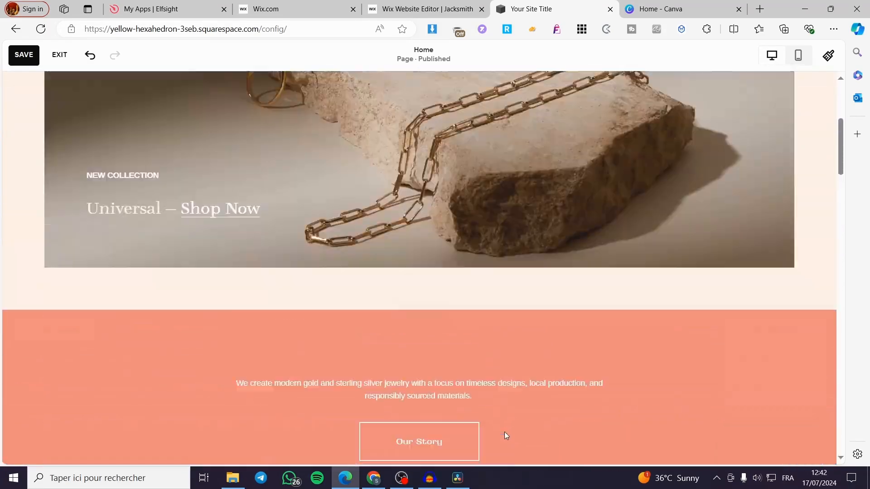
Add an Embed block to the Home page section containing the Our Story button.
{"action": "scroll", "coordinate": [501, 432], "scroll_direction": "down", "scroll_amount": 4}
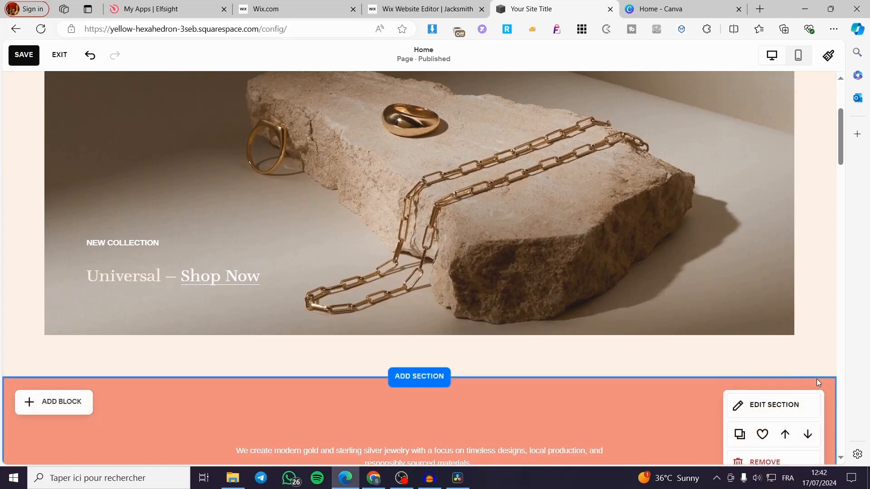
{"action": "scroll", "coordinate": [811, 371], "scroll_direction": "down", "scroll_amount": 5}
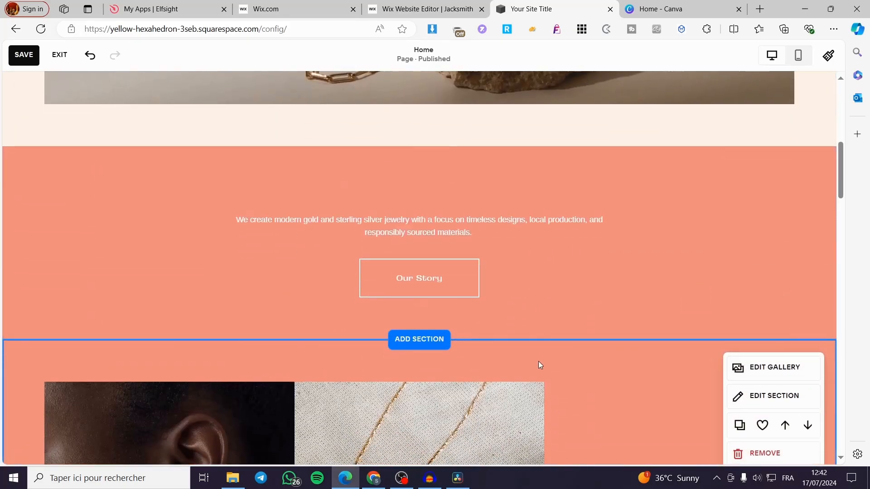
{"action": "scroll", "coordinate": [566, 344], "scroll_direction": "down", "scroll_amount": 1}
{"action": "scroll", "coordinate": [617, 313], "scroll_direction": "down", "scroll_amount": 4}
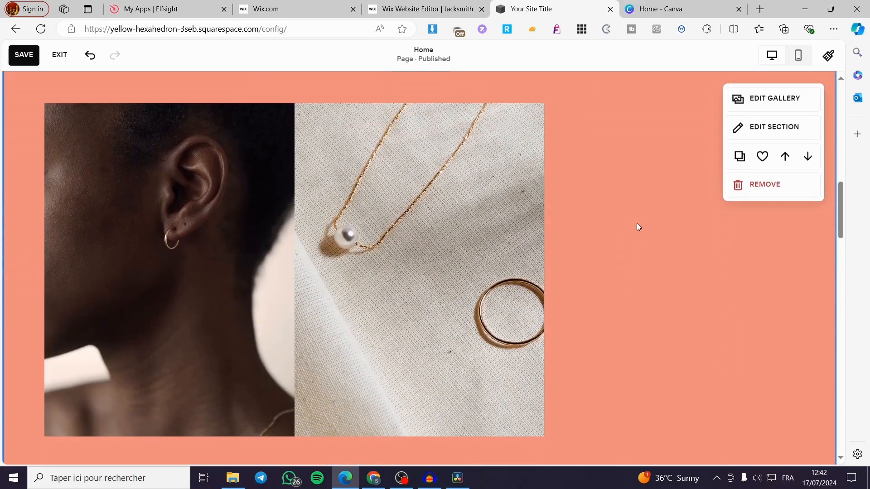
{"action": "scroll", "coordinate": [123, 177], "scroll_direction": "up", "scroll_amount": 2}
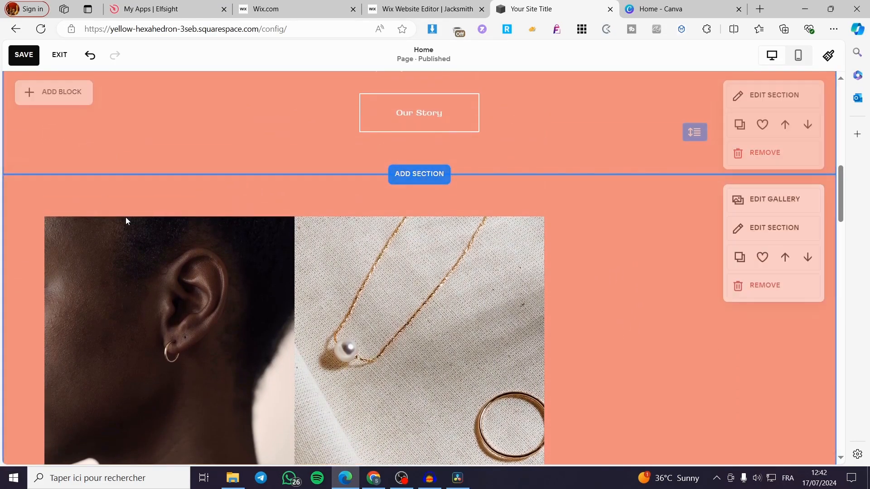
{"action": "left_click", "coordinate": [67, 97]}
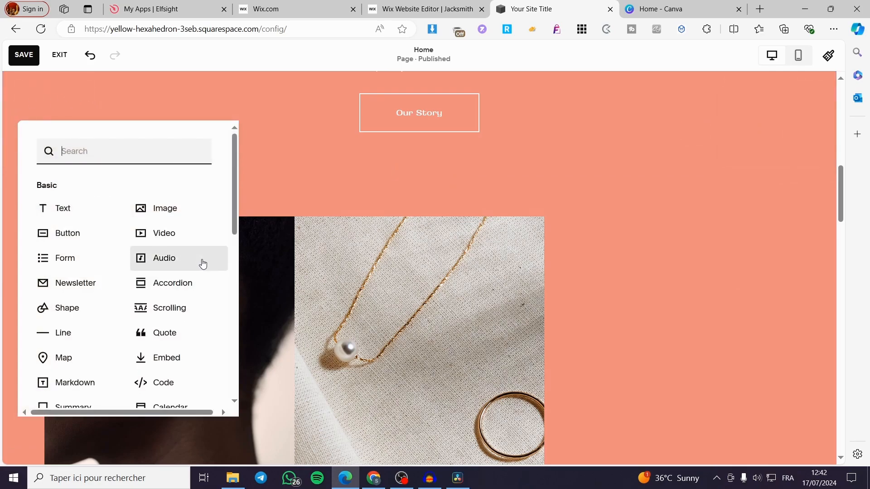
{"action": "scroll", "coordinate": [203, 290], "scroll_direction": "down", "scroll_amount": 1}
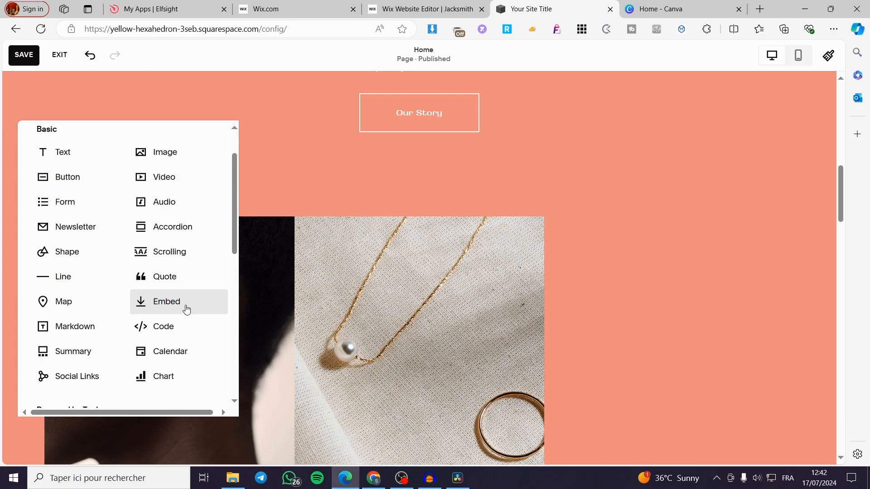
{"action": "left_click", "coordinate": [186, 310]}
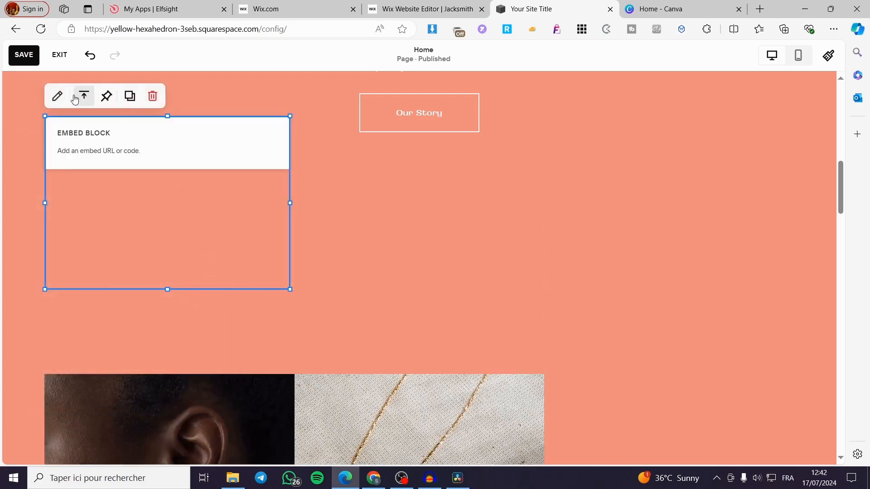
Set the Embed block to use a code snippet, insert the copied Elfsight widget code and preview it in safe mode.
{"action": "left_click", "coordinate": [58, 97]}
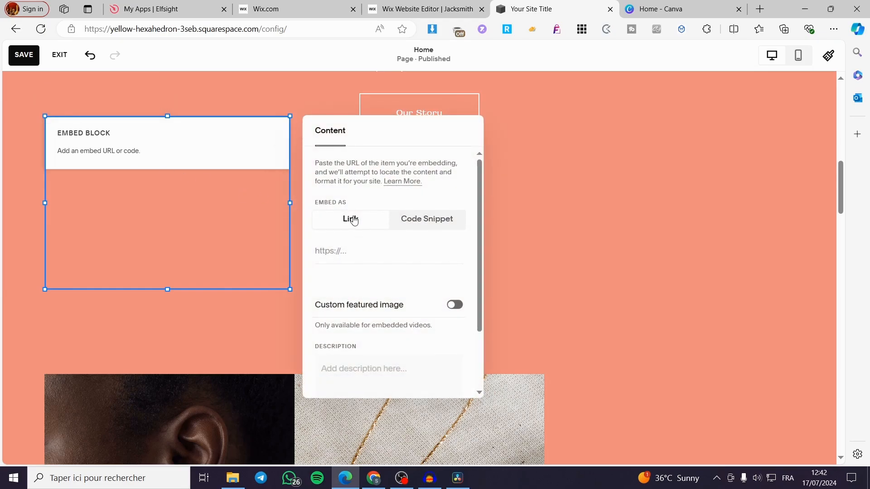
{"action": "left_click", "coordinate": [433, 224]}
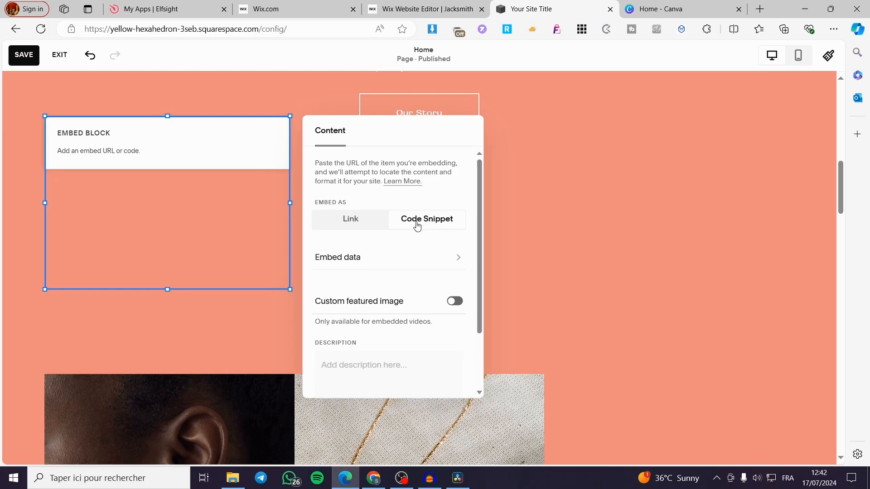
{"action": "left_click", "coordinate": [361, 226]}
{"action": "left_click", "coordinate": [430, 226]}
{"action": "left_click", "coordinate": [348, 260]}
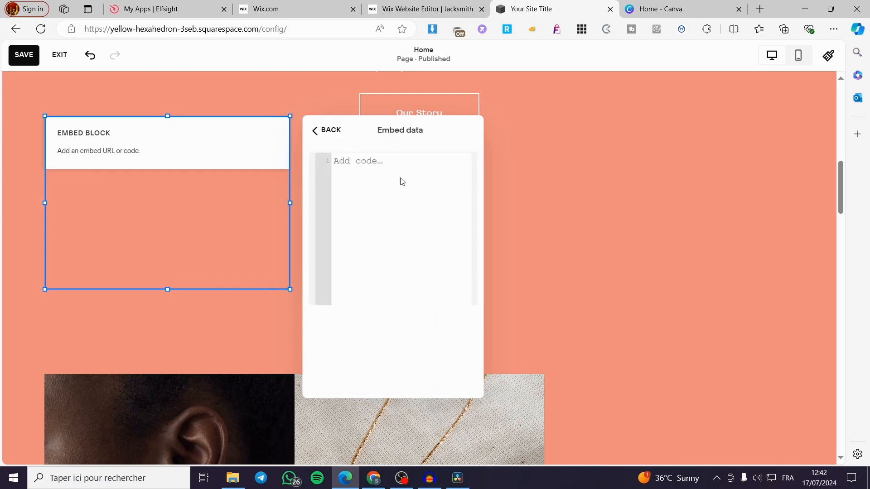
{"action": "type", "text": "<script src=\"https://static.elfsight.com/platform/platform.js\" data-use-service-core defer></script> <div class=\"elfsight-app-c255525f-7a3d-466d-8e66-4a057b25659c\" data-elfsight-app-lazy></div>"}
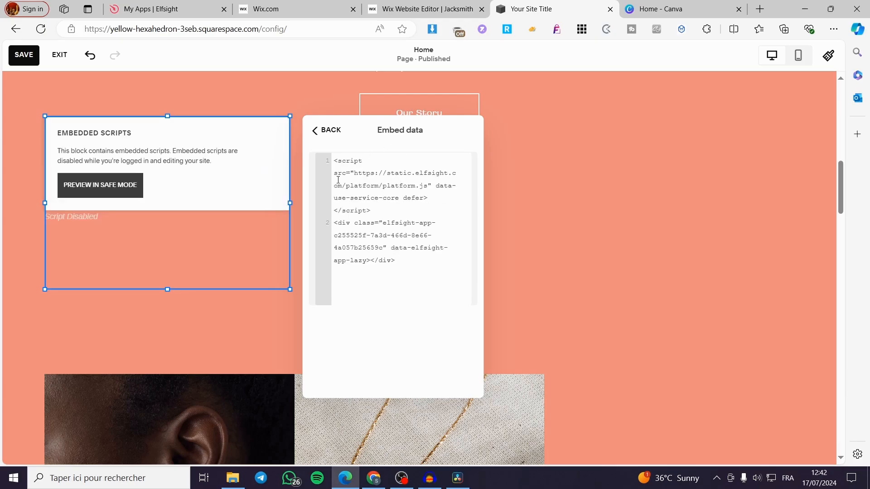
{"action": "left_click", "coordinate": [337, 136]}
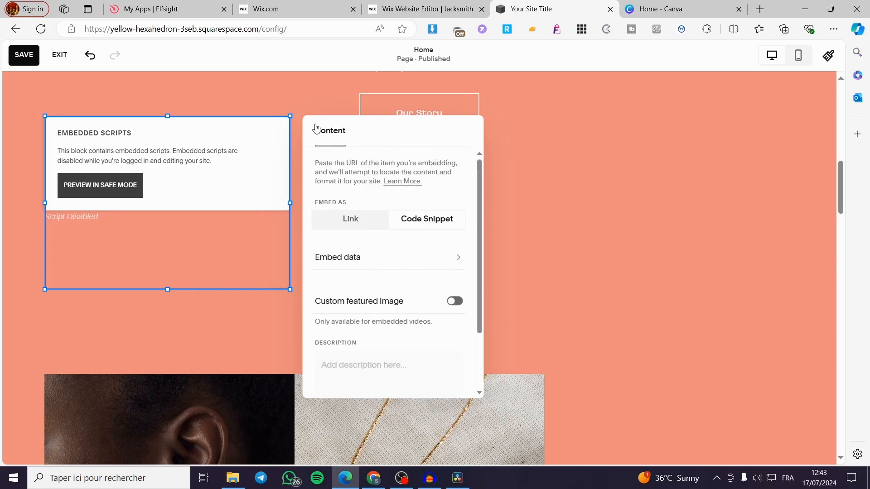
{"action": "left_click", "coordinate": [134, 190]}
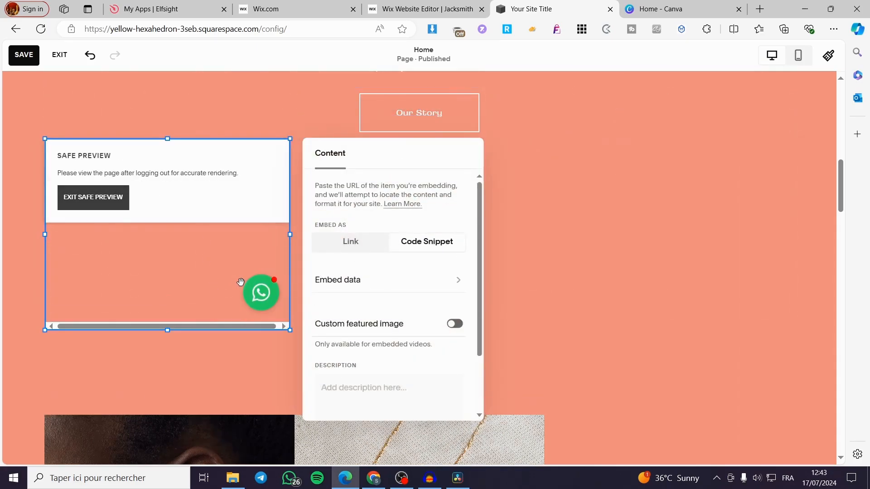
Move the WhatsApp embed block to the right side of its section, below the Our Story button, try resizing it and save the page.
{"action": "left_click_drag", "start_coordinate": [211, 188], "coordinate": [705, 229]}
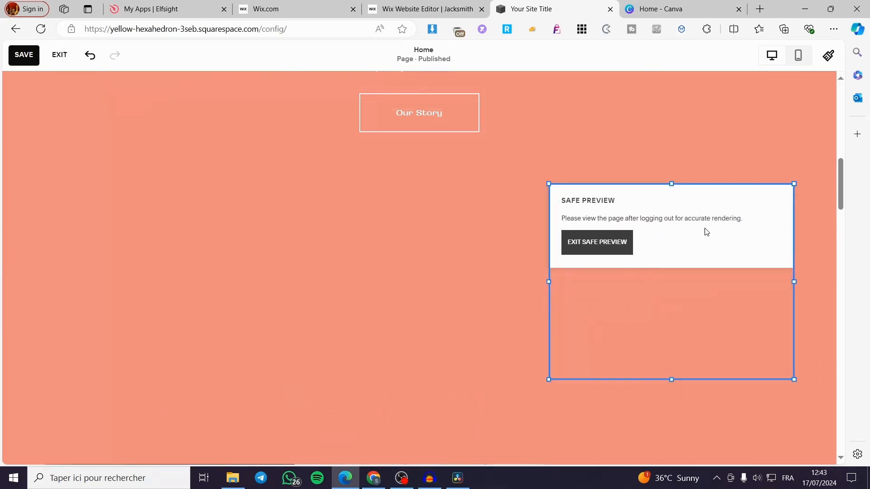
{"action": "left_click_drag", "start_coordinate": [714, 198], "coordinate": [375, 127]}
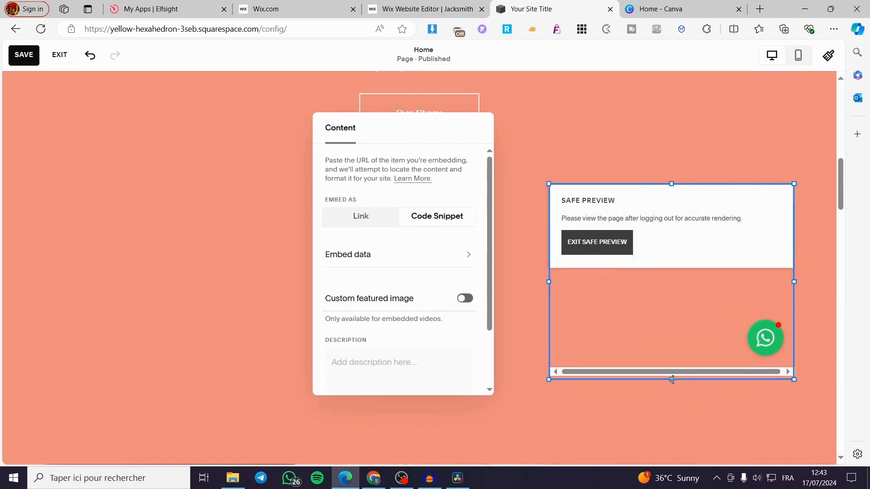
{"action": "left_click_drag", "start_coordinate": [671, 379], "coordinate": [674, 363]}
{"action": "left_click_drag", "start_coordinate": [671, 184], "coordinate": [619, 196]}
{"action": "mouse_move", "coordinate": [547, 183]}
{"action": "left_mouse_down"}
{"action": "mouse_move", "coordinate": [596, 221]}
{"action": "mouse_move", "coordinate": [551, 199]}
{"action": "mouse_move", "coordinate": [549, 185]}
{"action": "left_mouse_up"}
{"action": "left_click", "coordinate": [33, 59]}
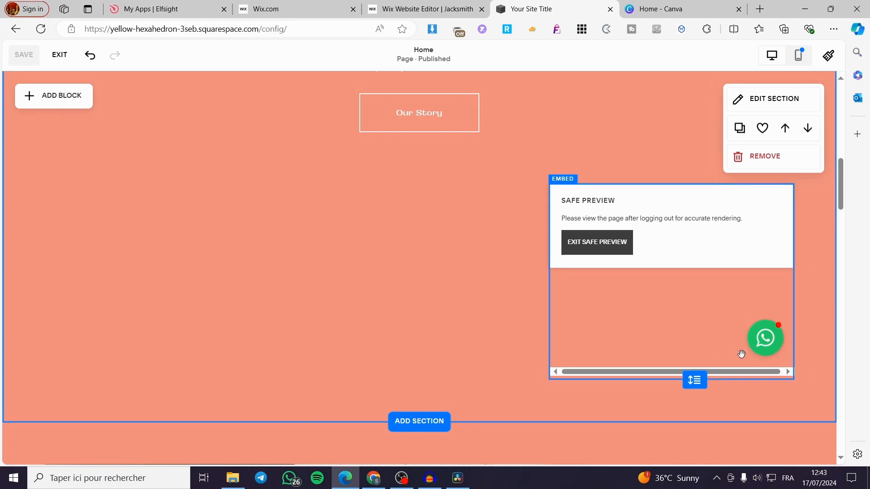
Switch to Canva, open the Blue Travel Offers & Deals Website from the recent designs and start editing it.
{"action": "left_click", "coordinate": [695, 7]}
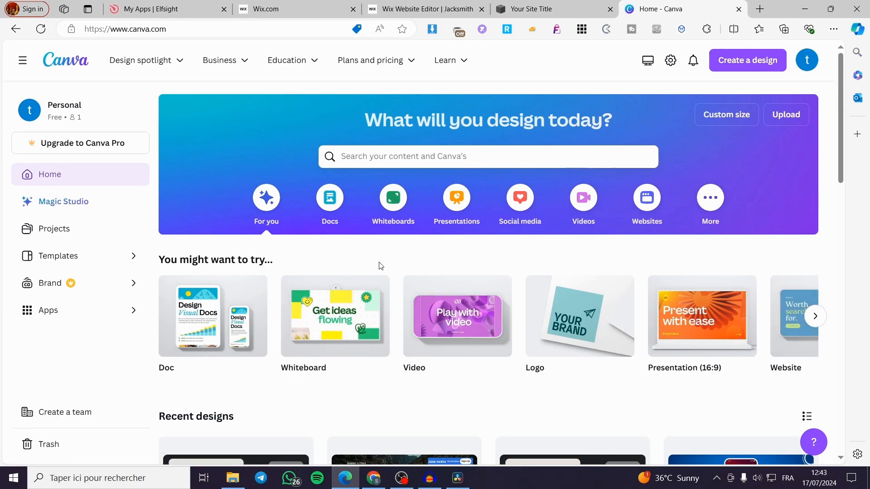
{"action": "scroll", "coordinate": [380, 266], "scroll_direction": "down", "scroll_amount": 6}
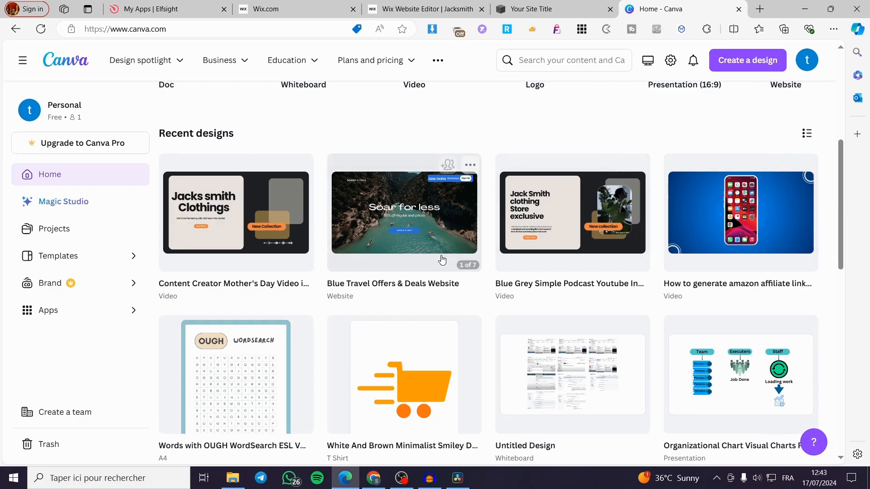
{"action": "scroll", "coordinate": [591, 128], "scroll_direction": "up", "scroll_amount": 6}
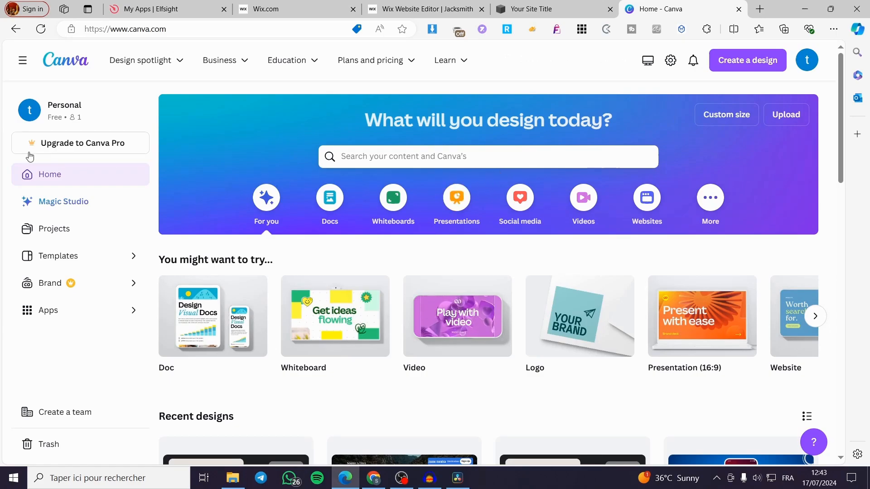
{"action": "mouse_move", "coordinate": [136, 58]}
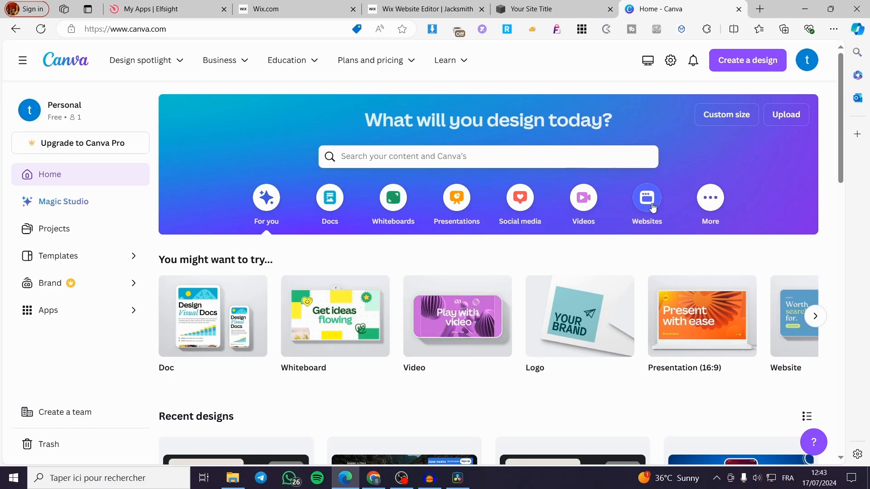
{"action": "scroll", "coordinate": [493, 224], "scroll_direction": "down", "scroll_amount": 5}
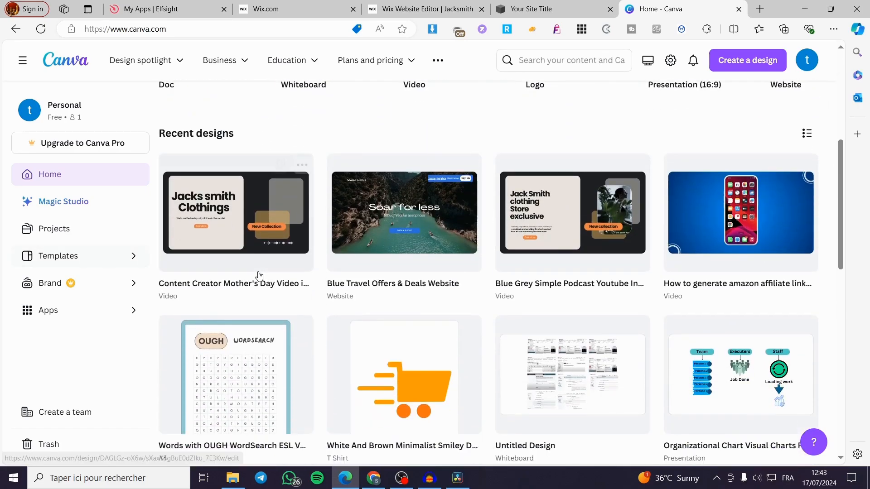
{"action": "left_click", "coordinate": [379, 235]}
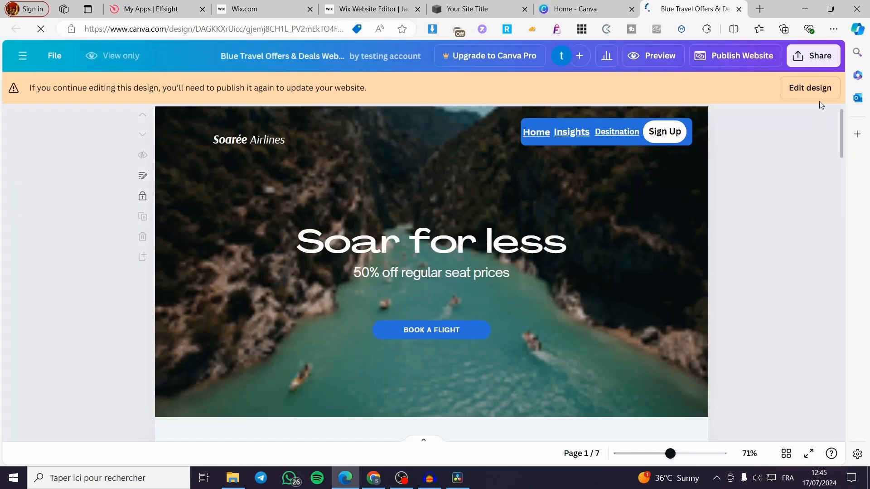
{"action": "left_click", "coordinate": [807, 96]}
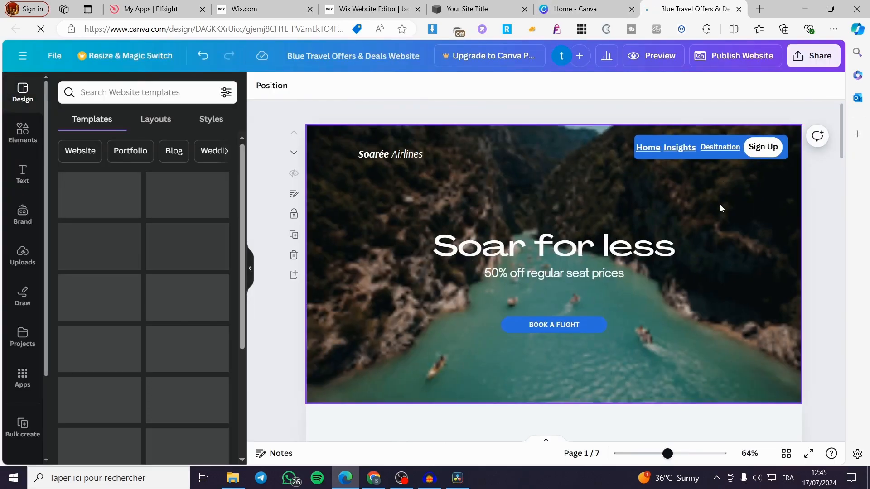
Look through the travel website design from its hero page to the passenger testimonials and return to the first page.
{"action": "scroll", "coordinate": [580, 179], "scroll_direction": "down", "scroll_amount": 5}
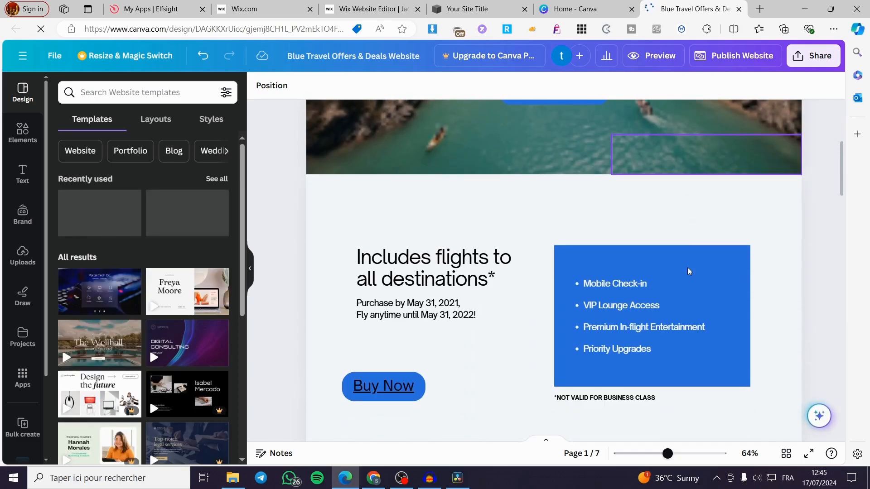
{"action": "scroll", "coordinate": [729, 296], "scroll_direction": "down", "scroll_amount": 5}
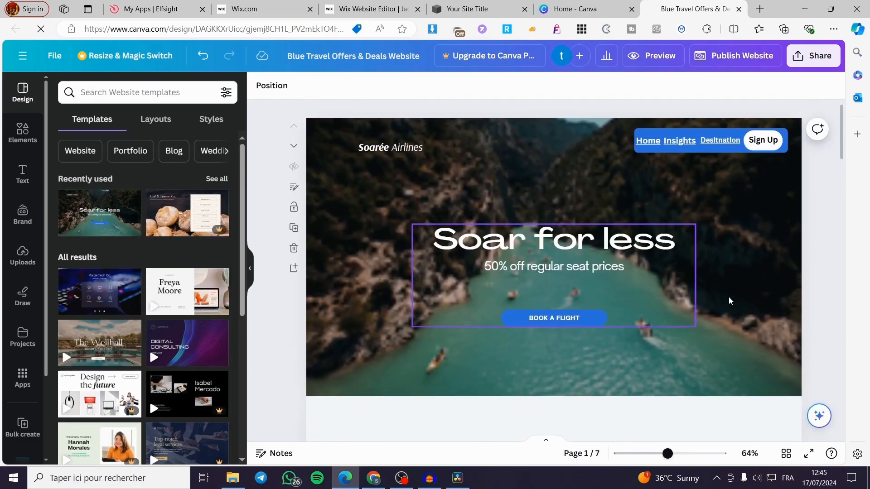
{"action": "scroll", "coordinate": [744, 274], "scroll_direction": "down", "scroll_amount": 15}
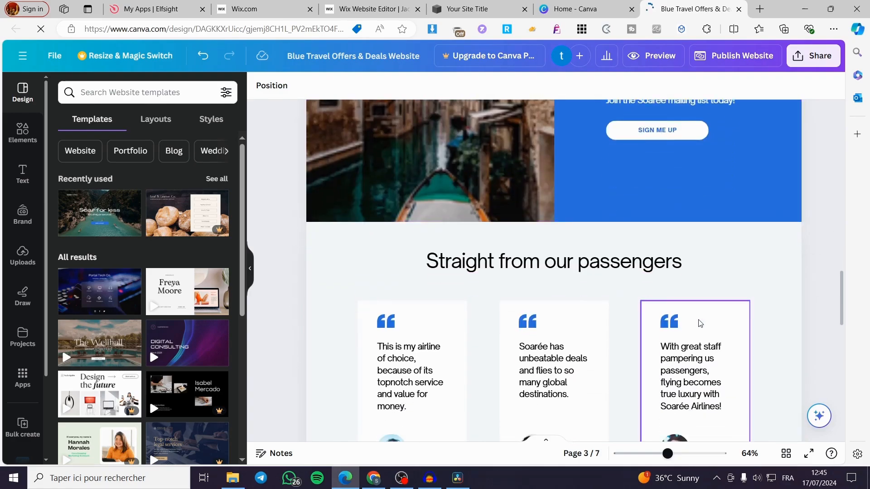
{"action": "scroll", "coordinate": [720, 332], "scroll_direction": "up", "scroll_amount": 12}
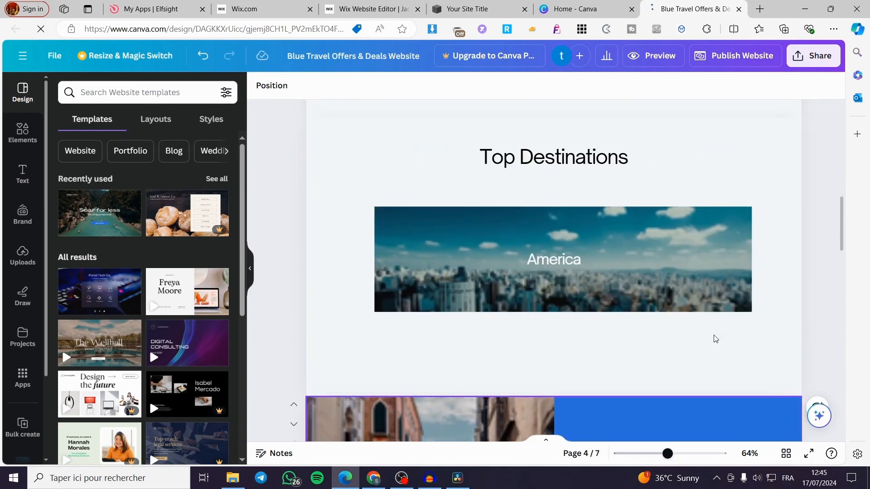
{"action": "scroll", "coordinate": [714, 339], "scroll_direction": "up", "scroll_amount": 8}
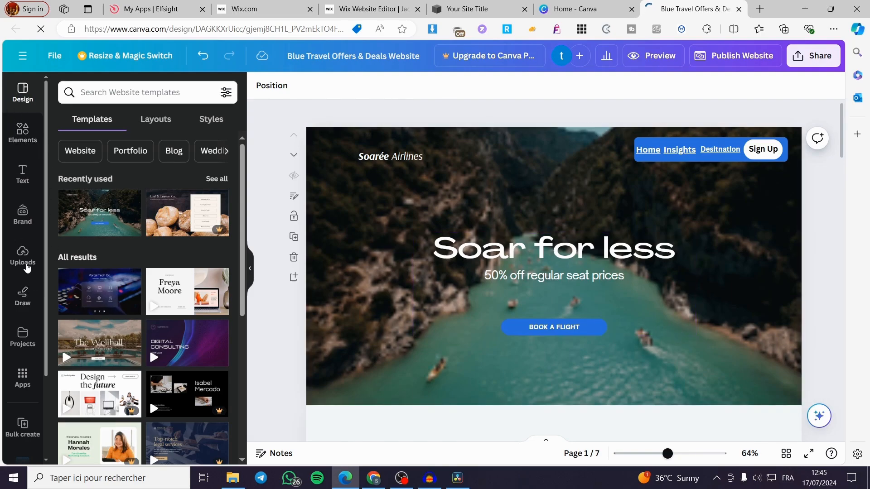
Search the Canva apps for "embed" and open the Embed app for adding a web link.
{"action": "scroll", "coordinate": [22, 216], "scroll_direction": "down", "scroll_amount": 2}
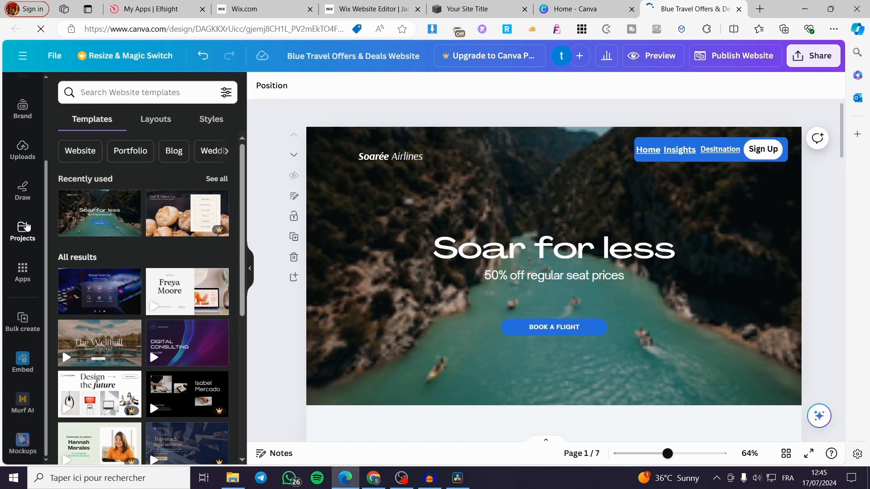
{"action": "left_click", "coordinate": [23, 272]}
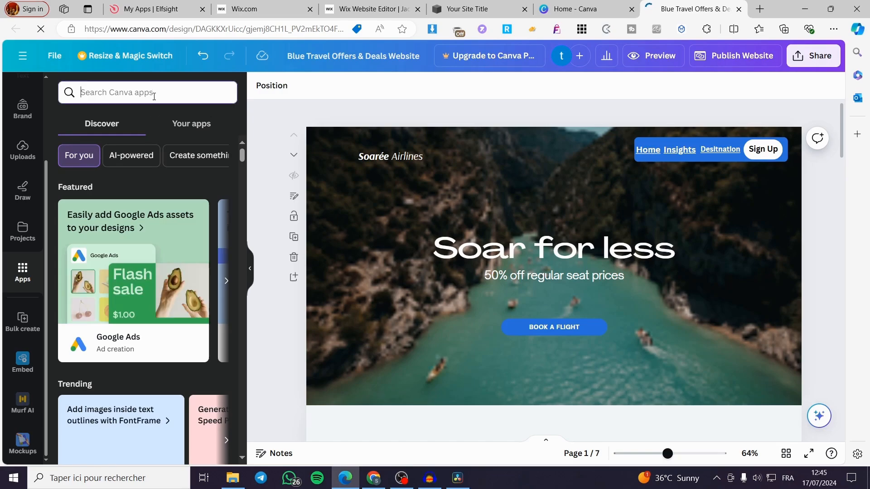
{"action": "type", "text": "embed"}
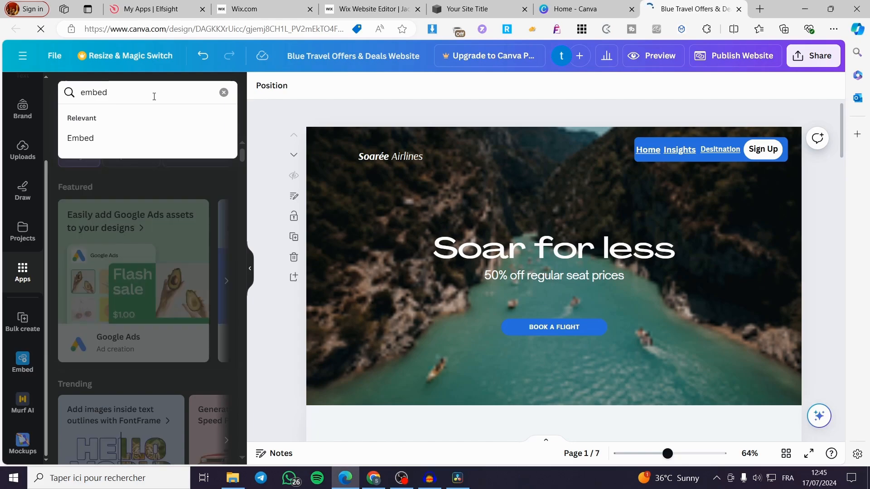
{"action": "left_click", "coordinate": [72, 137]}
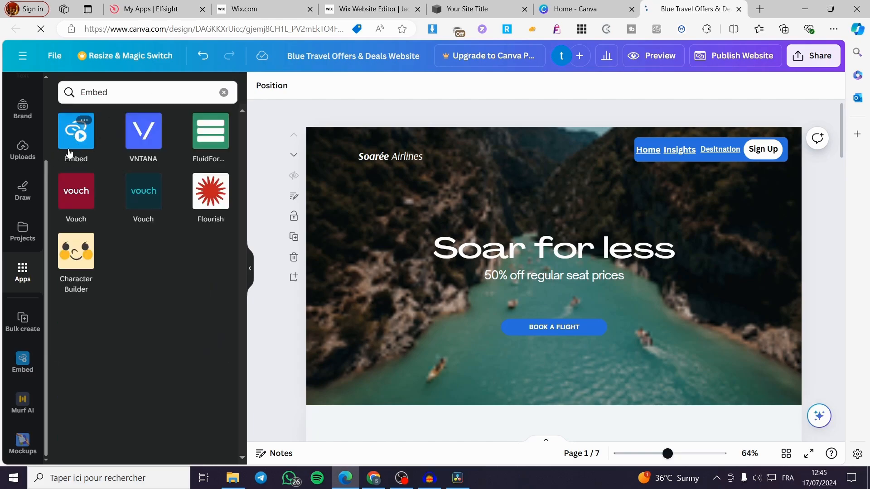
{"action": "left_click", "coordinate": [82, 144]}
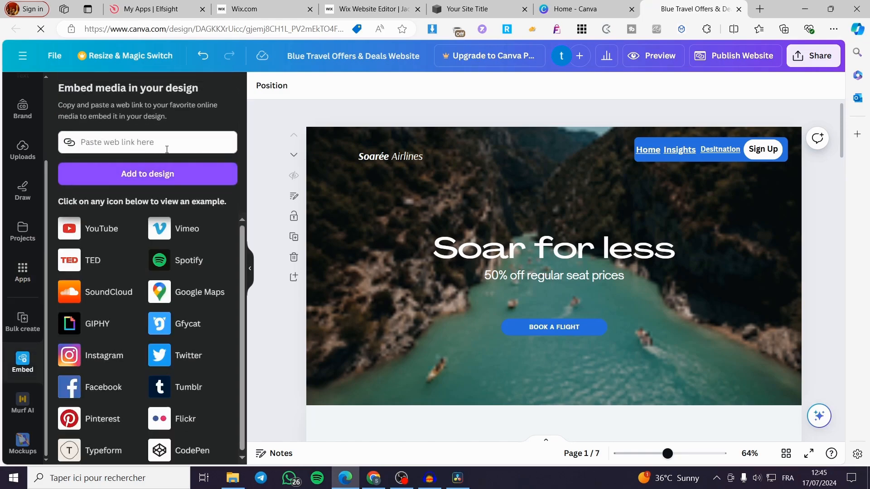
{"action": "left_click", "coordinate": [166, 148]}
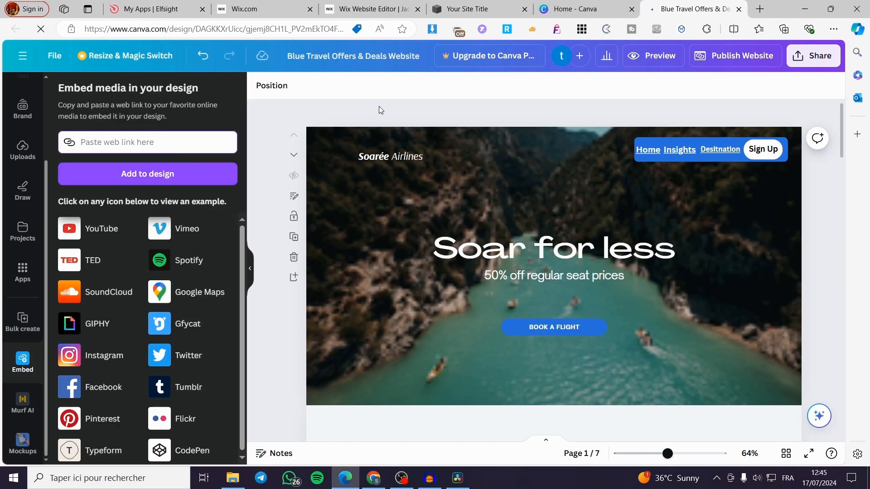
Switch to the Elfsight dashboard and copy the WhatsApp Chat widget's direct share link.
{"action": "left_click", "coordinate": [172, 9]}
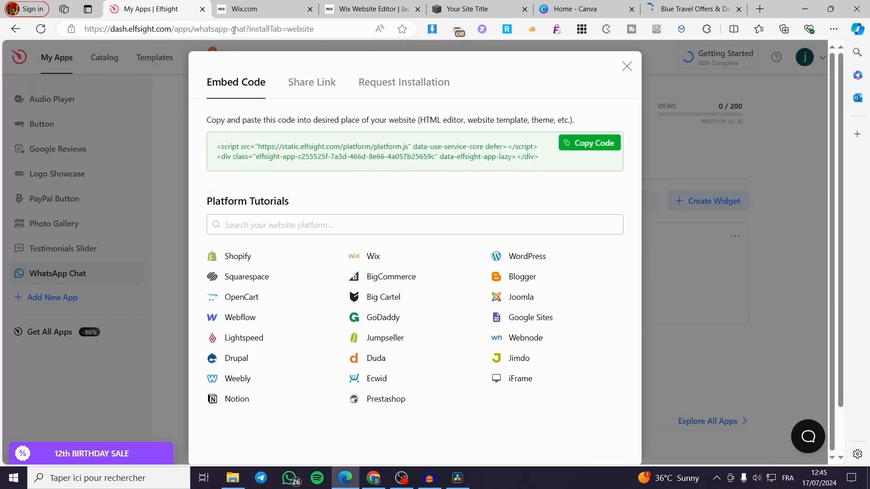
{"action": "left_click", "coordinate": [302, 83]}
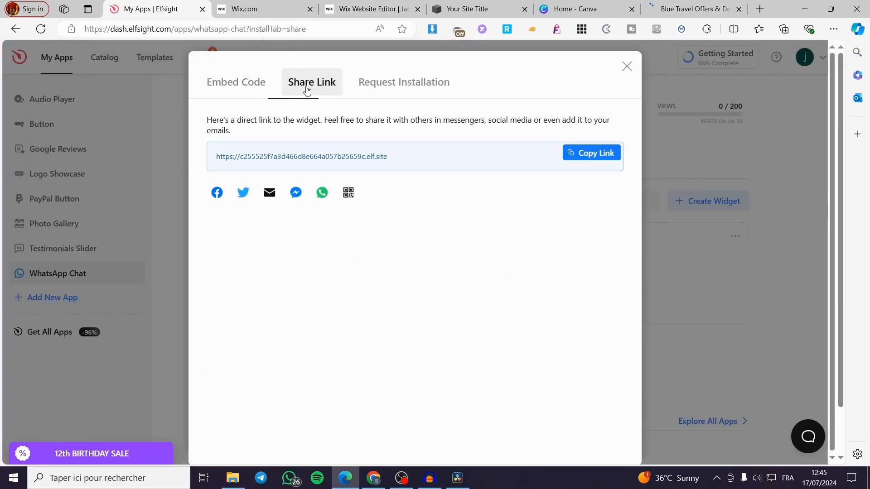
{"action": "left_click", "coordinate": [602, 162]}
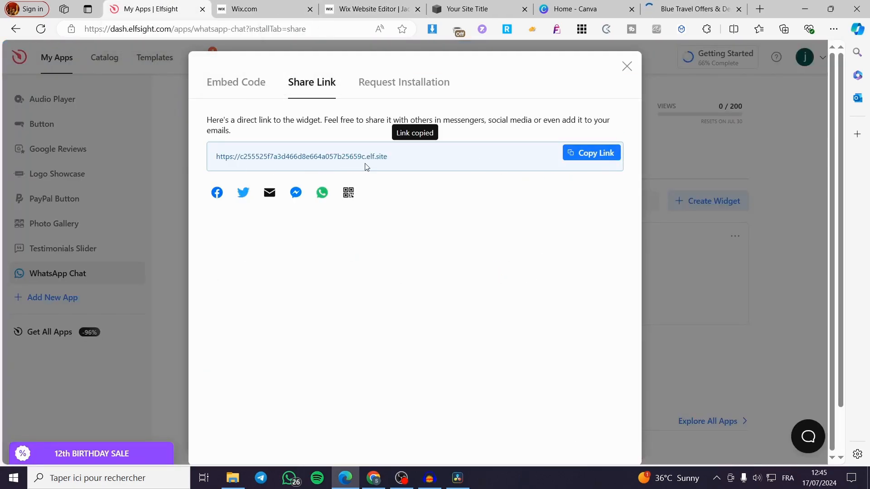
Return to the Canva travel website design, paste the widget's share link into the Embed app and add it to the design.
{"action": "left_click", "coordinate": [697, 9]}
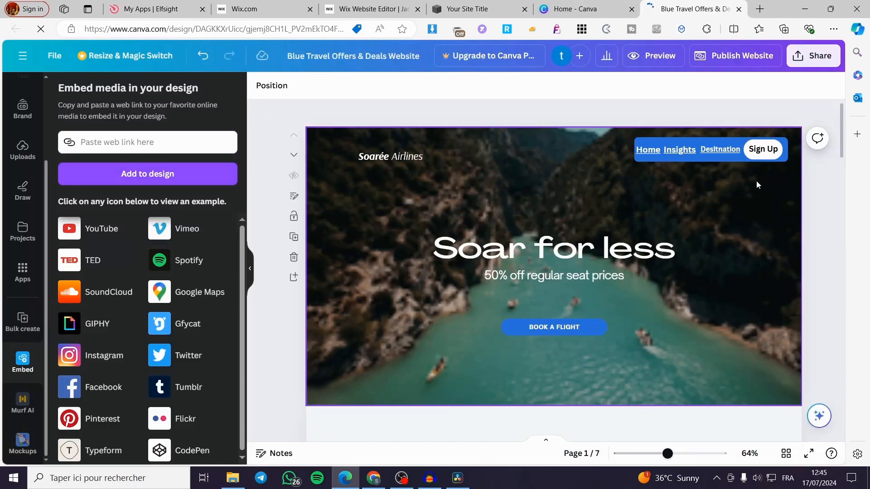
{"action": "left_click", "coordinate": [120, 143]}
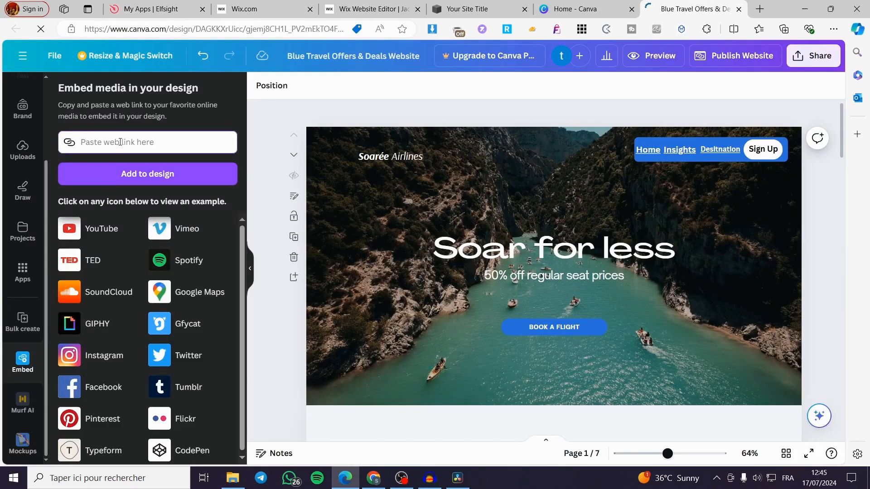
{"action": "key", "text": "ctrl+v"}
{"action": "left_click", "coordinate": [151, 173]}
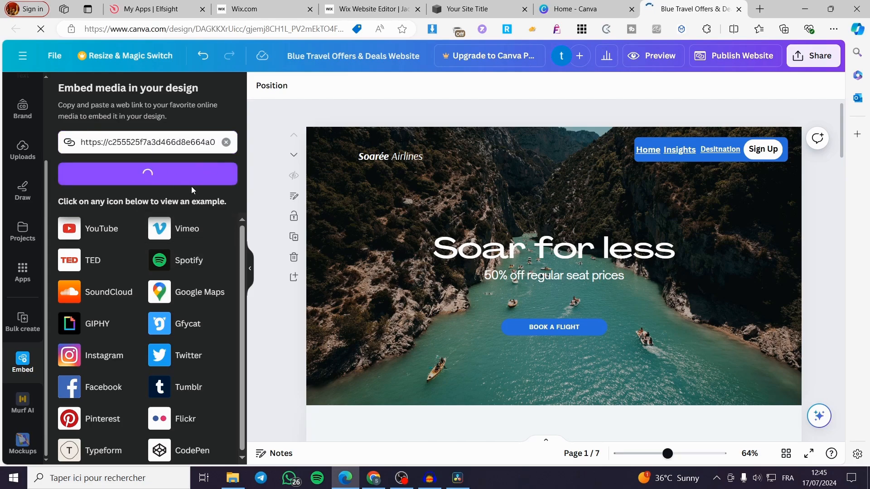